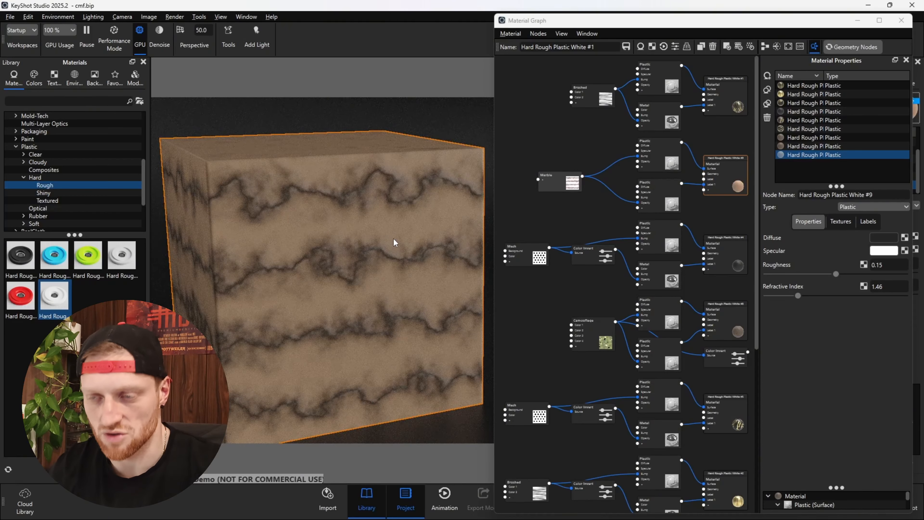
Step: Set the Marble texture's scale to about 154 mm and its bump height to 0.5
drag(559, 181, 572, 162)
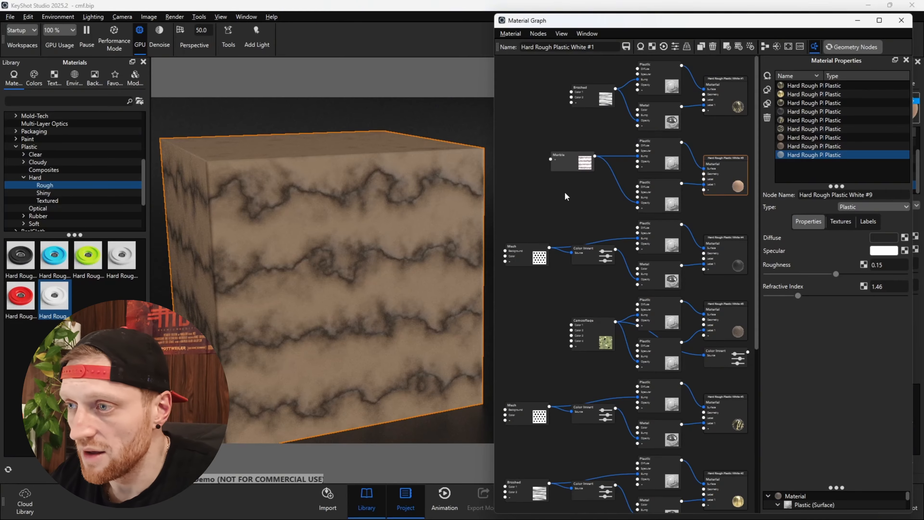
click(567, 162)
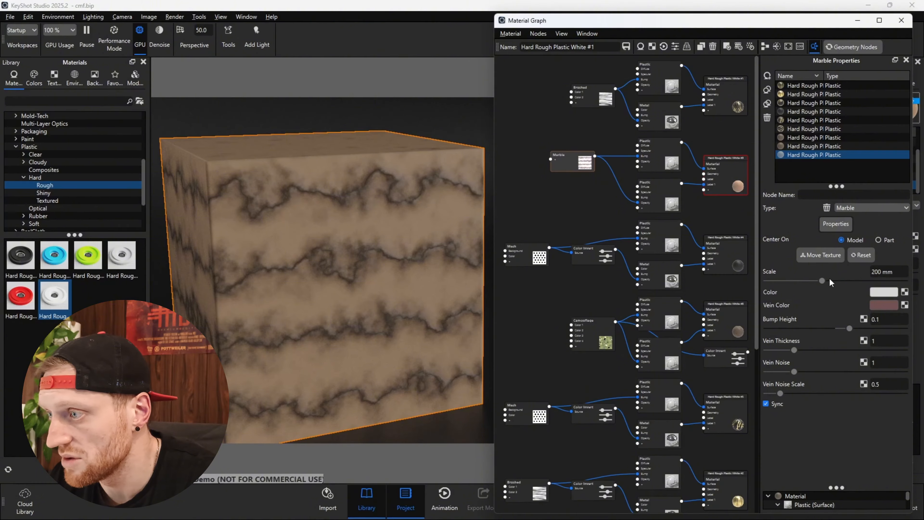
mouse_move(821, 280)
mouse_down()
mouse_move(862, 280)
mouse_move(786, 270)
mouse_move(812, 272)
mouse_up()
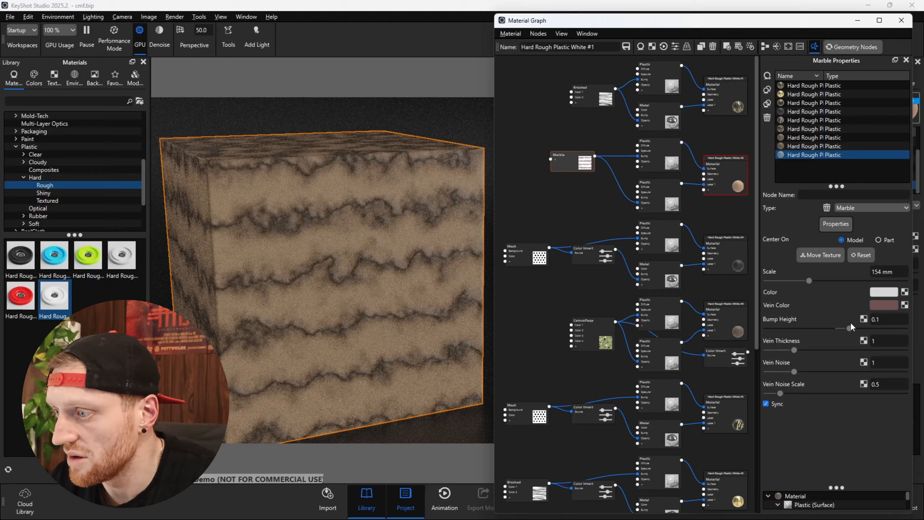
double_click(882, 319)
text(5)
key(Return)
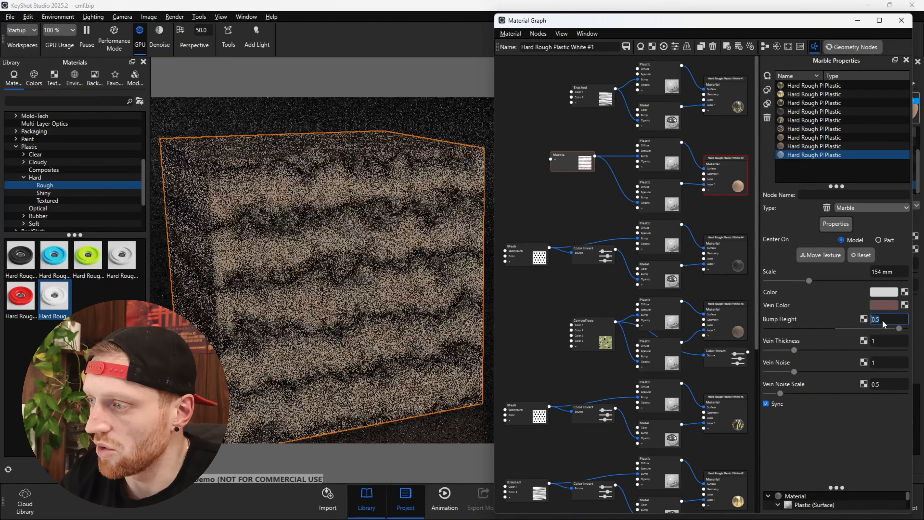
Step: Set the Marble texture's vein thickness to about 0.295, vein noise to about 1.66 and vein noise scale to about 2.265
drag(794, 350, 775, 365)
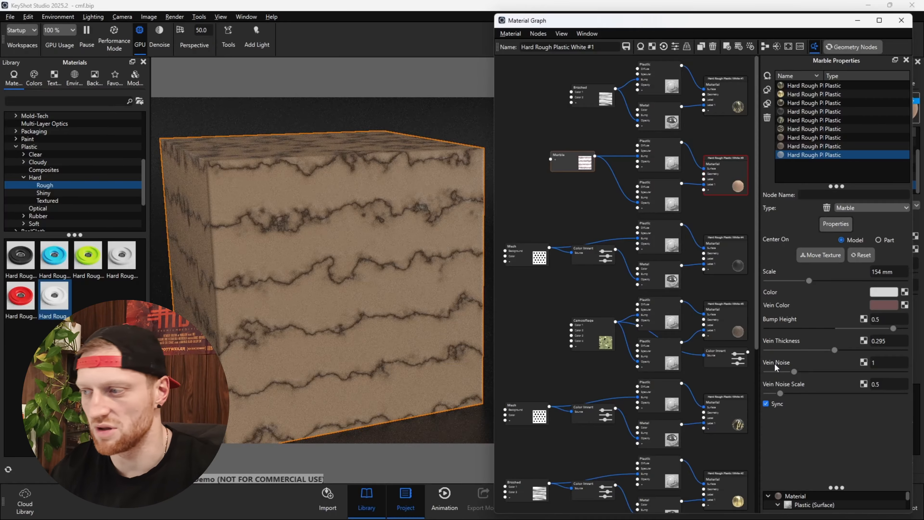
mouse_move(793, 372)
mouse_down()
mouse_move(854, 372)
mouse_move(767, 362)
mouse_move(801, 360)
mouse_move(786, 392)
mouse_move(850, 397)
mouse_move(829, 393)
mouse_move(830, 374)
mouse_move(849, 379)
mouse_move(813, 375)
mouse_up()
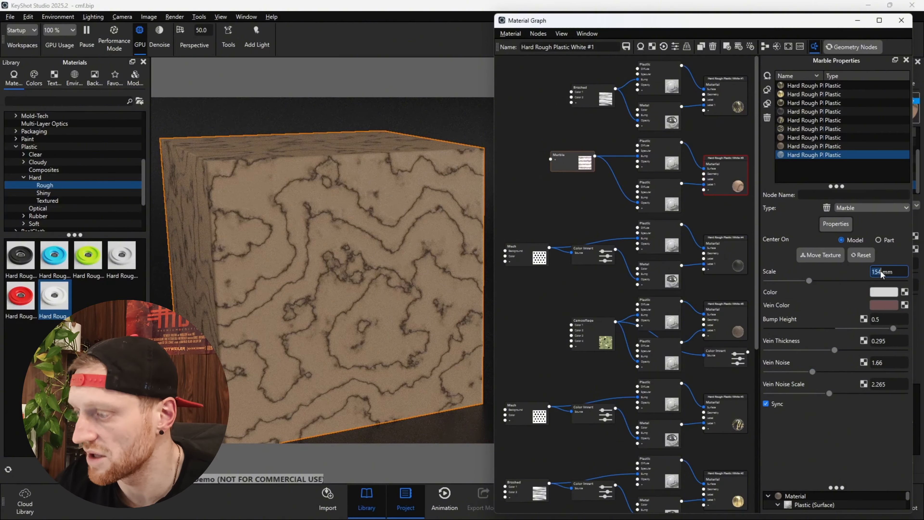
Step: Set the Marble texture's scale to 5 mm, vein thickness to 2, vein noise to 0.2 and vein noise scale to 0.5
text(5)
key(Return)
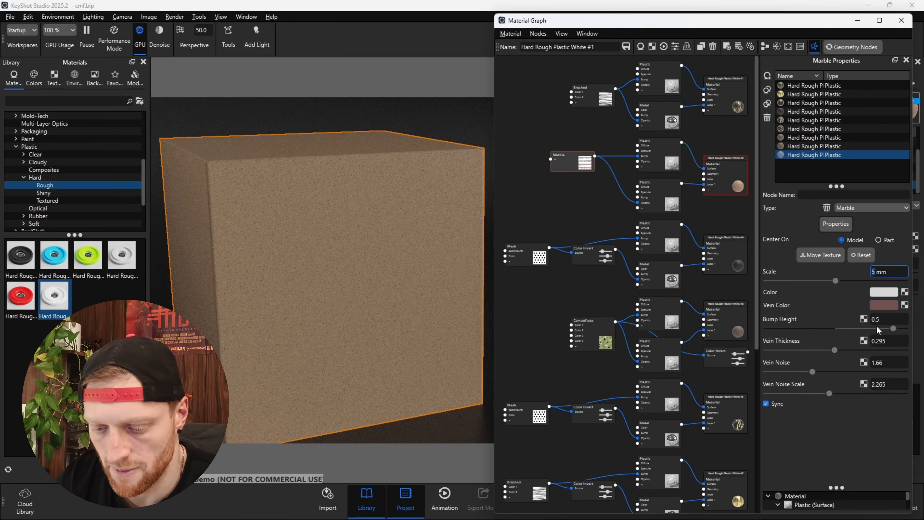
click(882, 340)
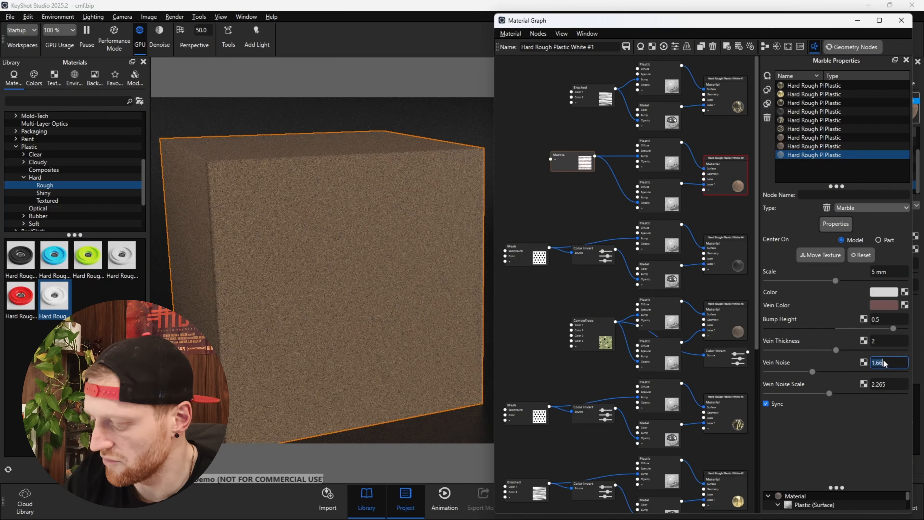
text(2)
key(Return)
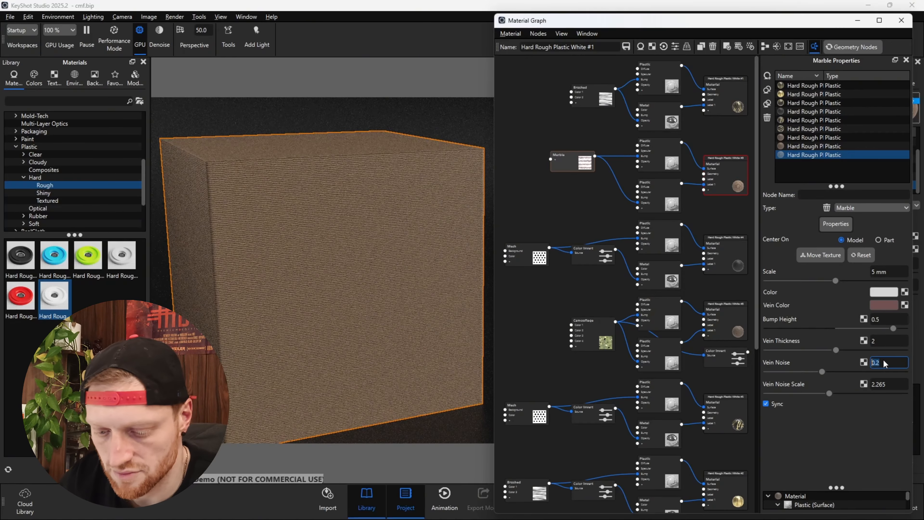
click(885, 383)
text(0.5)
key(Return)
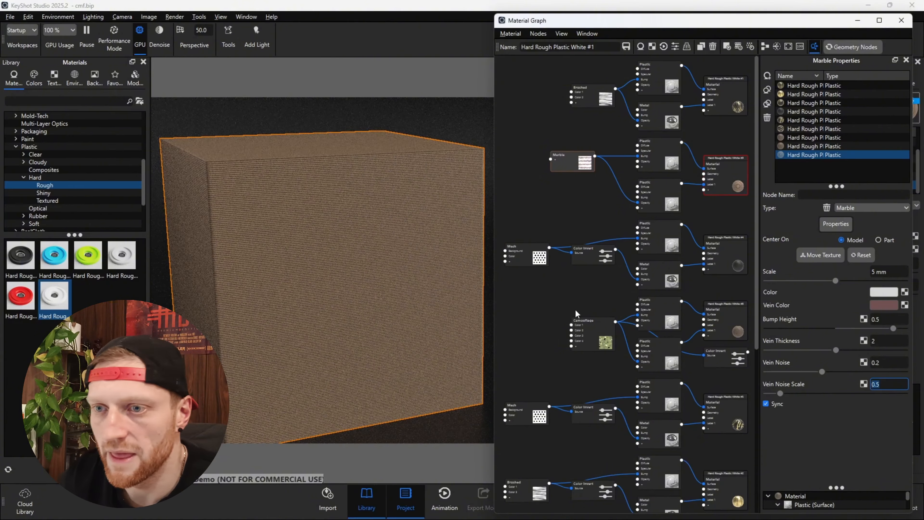
Step: Examine the marble texture on the cube's faces up close, from a distance and from several angles
scroll(410, 246, up, 5)
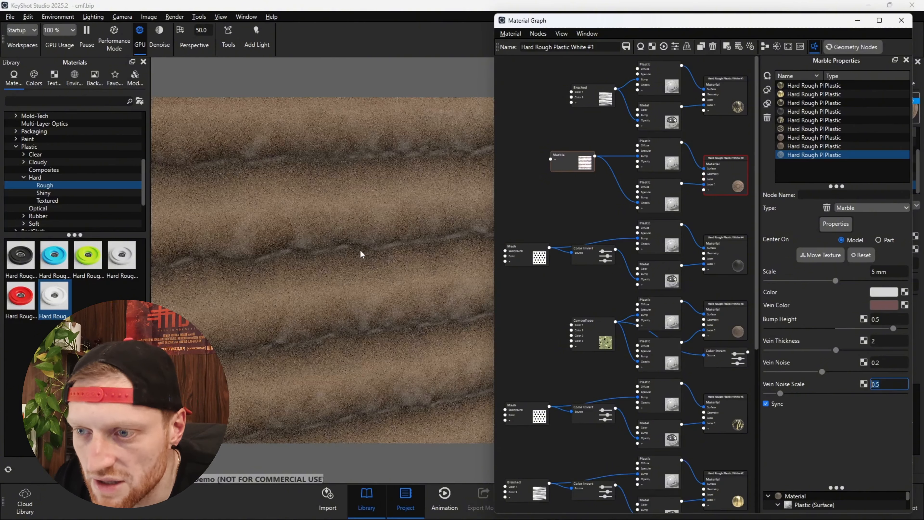
scroll(360, 253, down, 5)
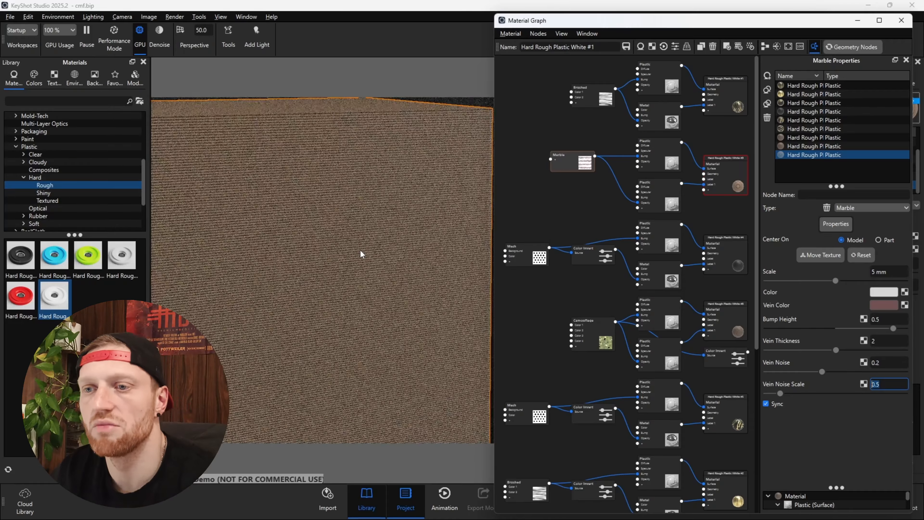
drag(360, 251, 361, 238)
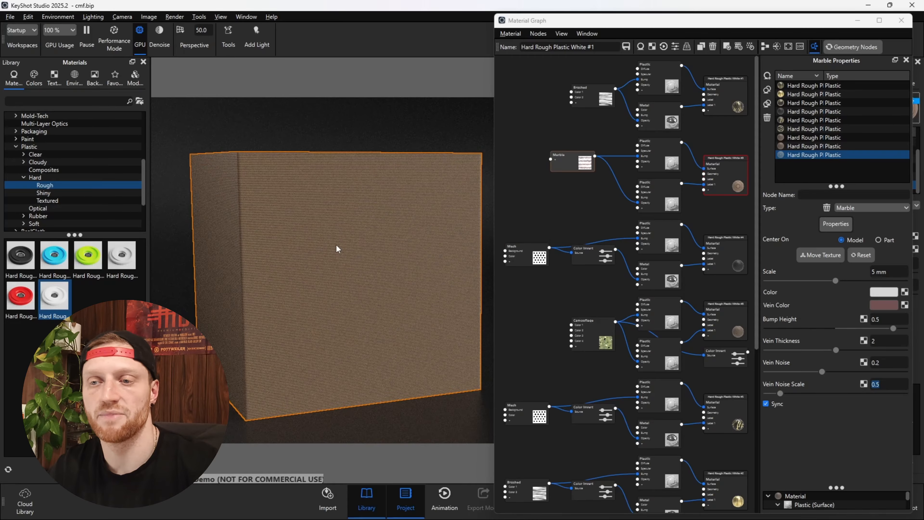
scroll(322, 236, up, 5)
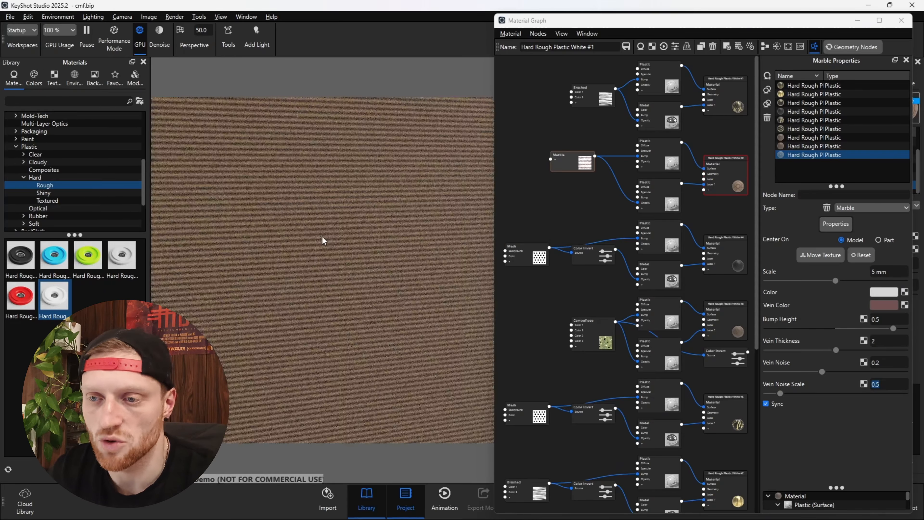
scroll(322, 236, up, 3)
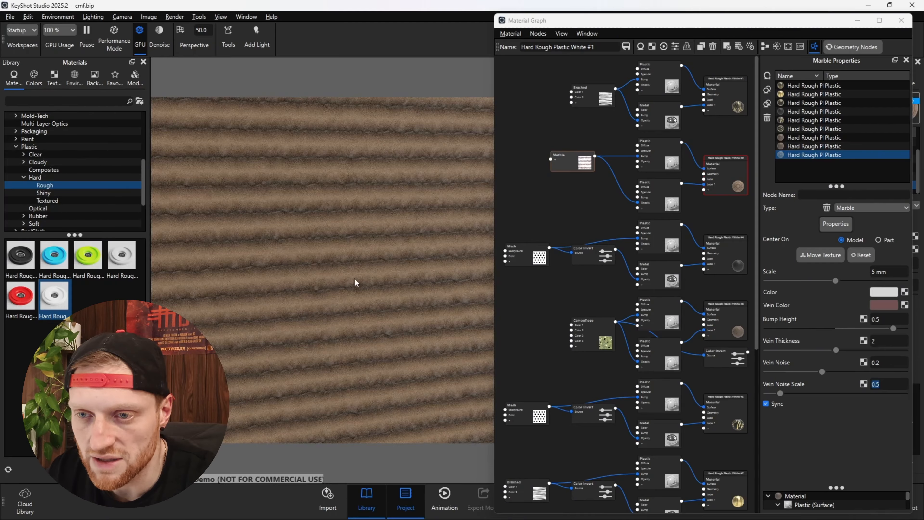
scroll(310, 268, down, 5)
scroll(310, 268, up, 3)
scroll(311, 268, down, 3)
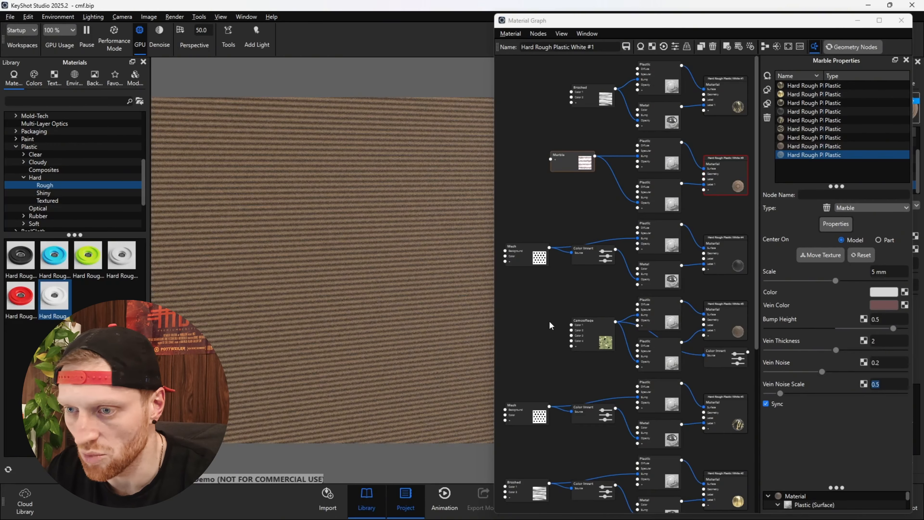
scroll(295, 262, down, 5)
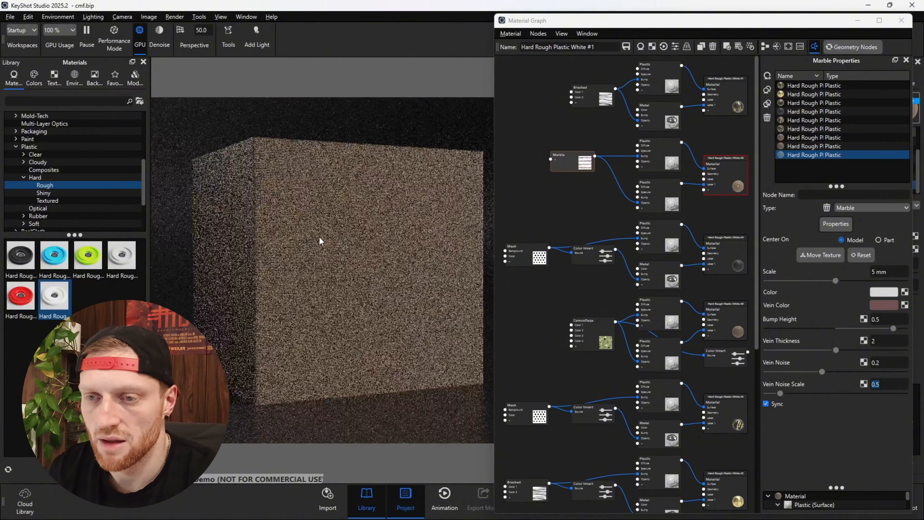
scroll(319, 236, up, 1)
click(363, 252)
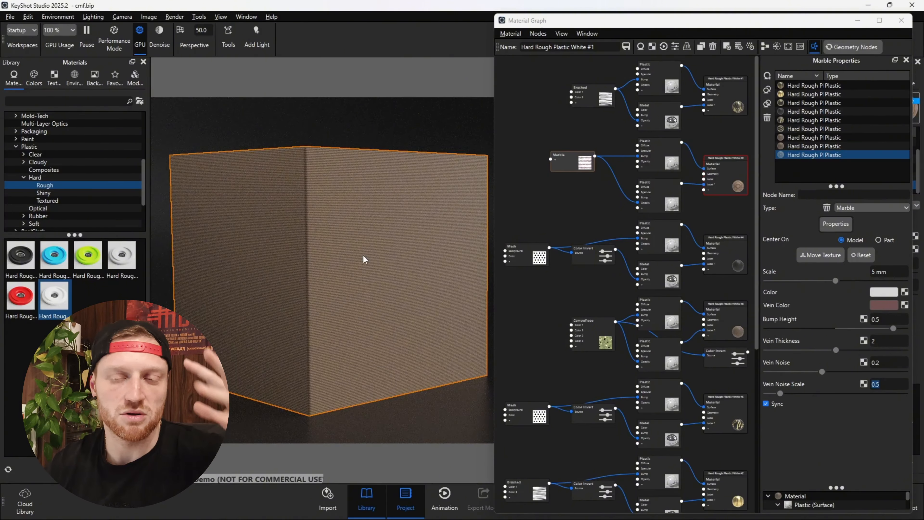
scroll(363, 258, up, 4)
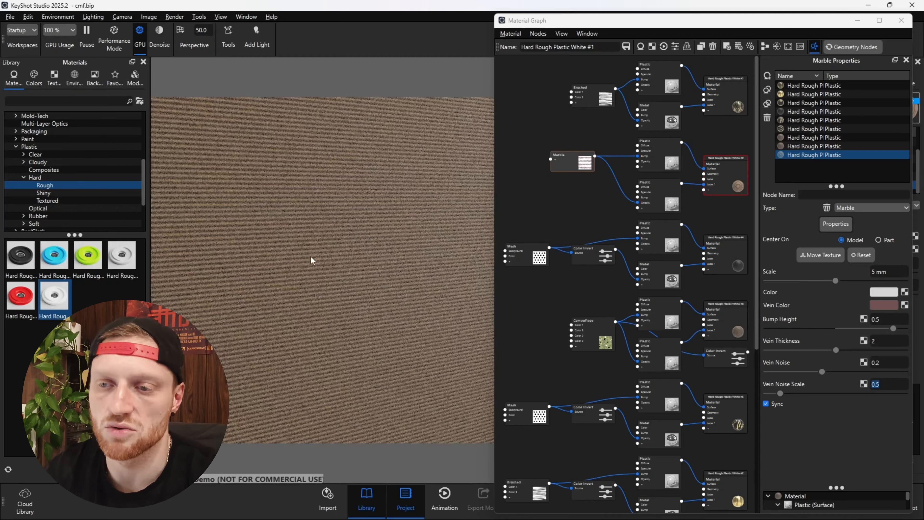
scroll(291, 237, up, 5)
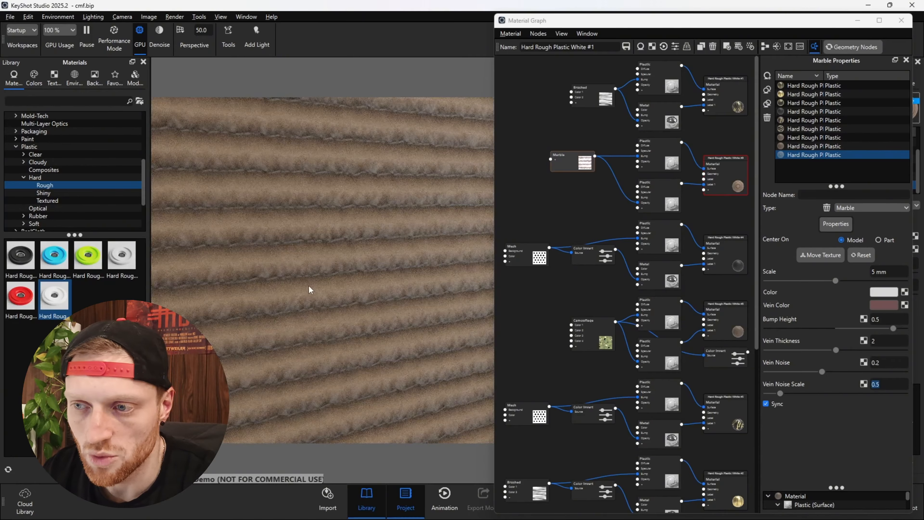
scroll(315, 287, down, 8)
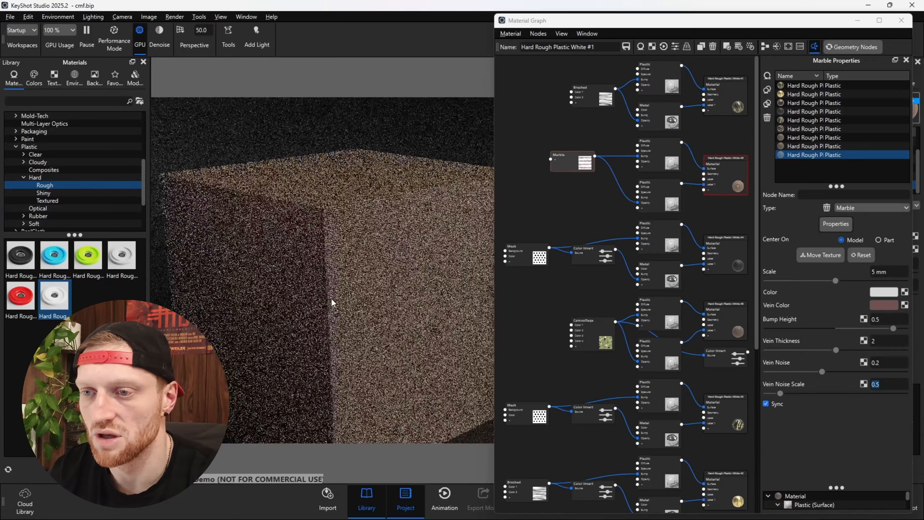
scroll(329, 288, down, 3)
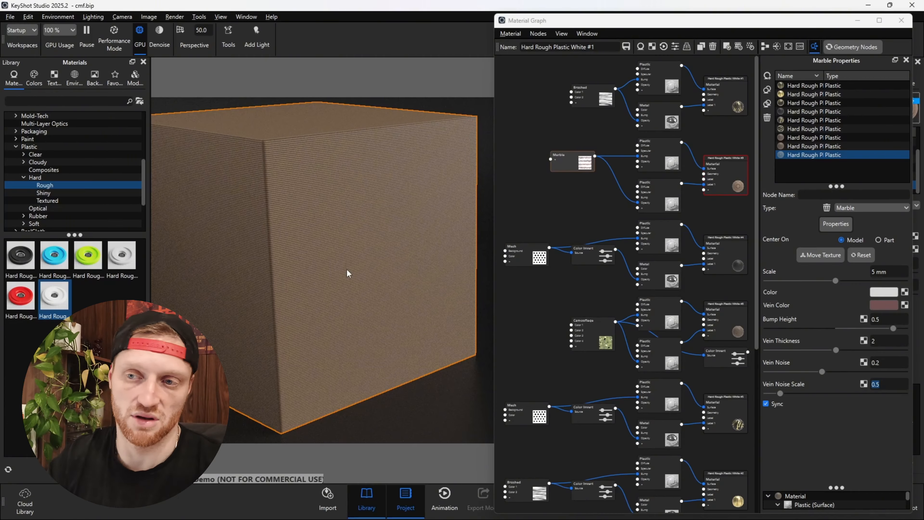
drag(353, 251, 346, 272)
scroll(427, 280, down, 3)
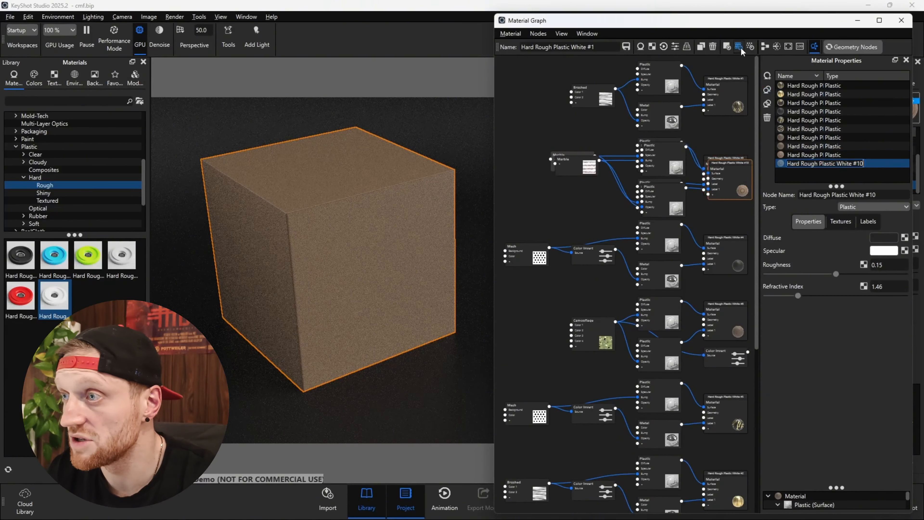
Step: In the duplicated material, add a Scratches texture and connect it in place of Marble to the upper Plastic's bump and the lower Plastic's opacity
scroll(577, 367, down, 5)
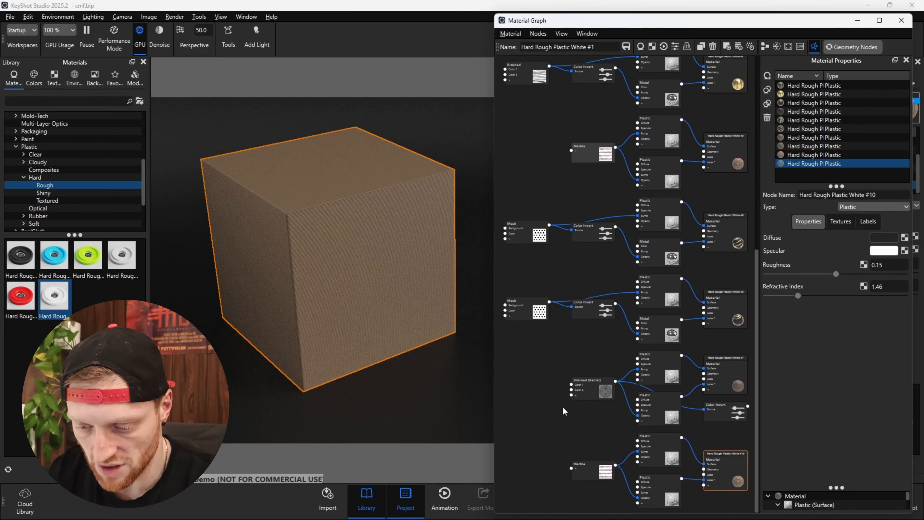
right_click(527, 468)
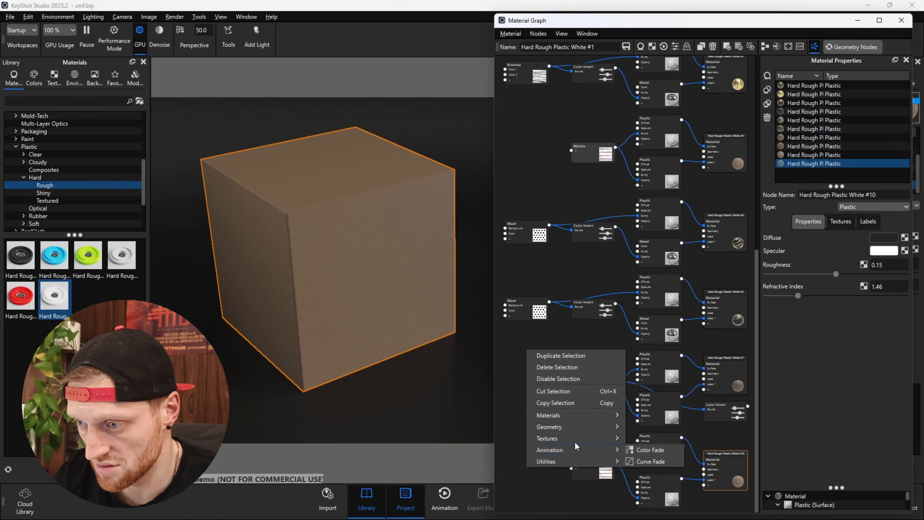
mouse_move(572, 446)
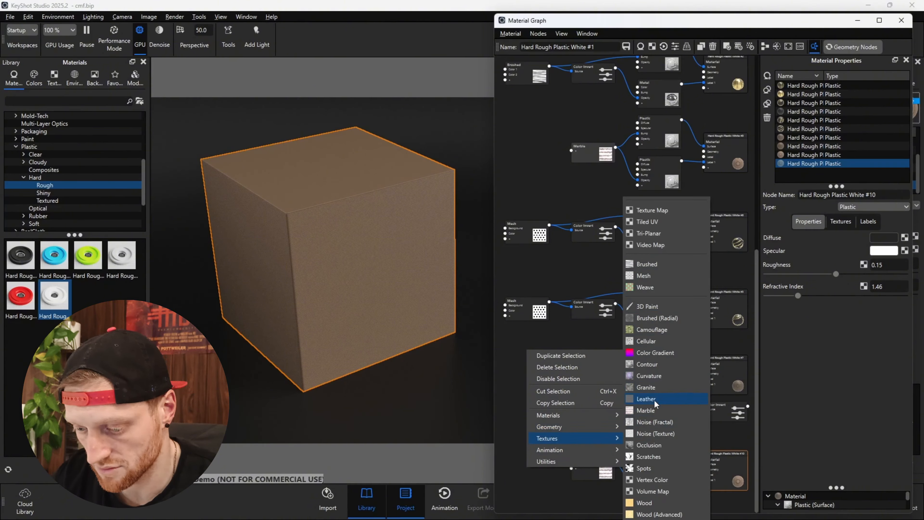
click(649, 456)
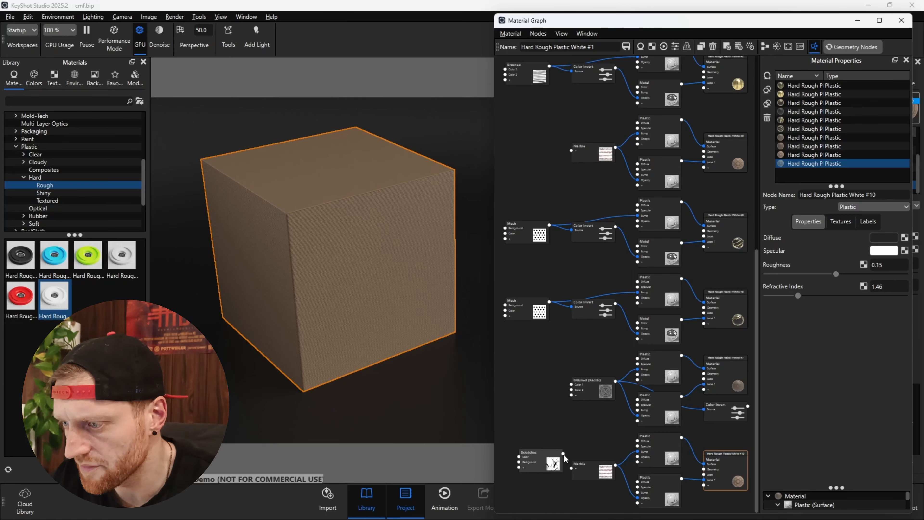
drag(563, 453, 638, 498)
drag(596, 469, 596, 487)
Step: Set the Scratches texture's scale to 20 mm
scroll(427, 385, up, 5)
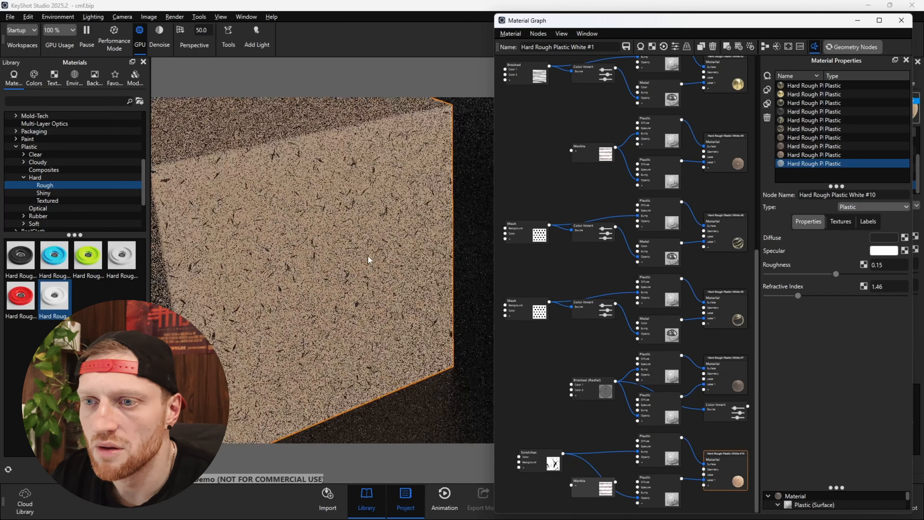
scroll(347, 224, up, 4)
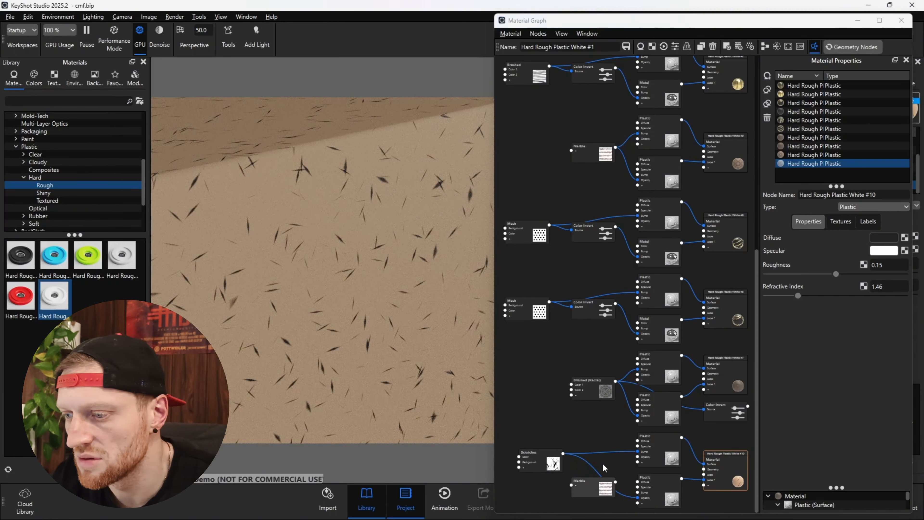
click(604, 468)
scroll(406, 361, down, 3)
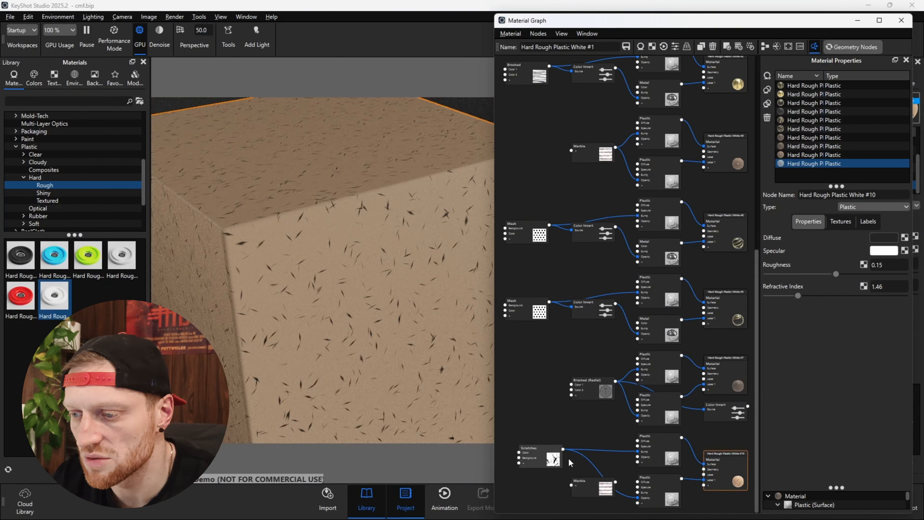
click(554, 461)
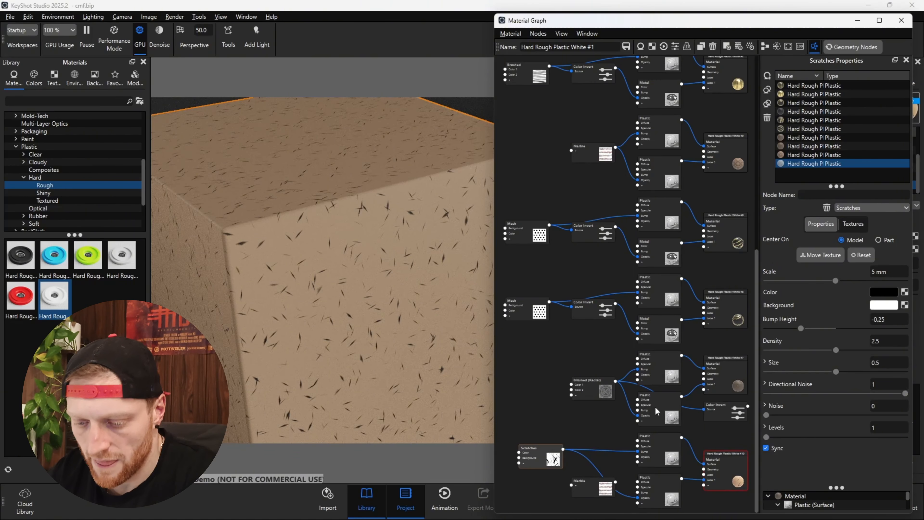
drag(835, 280, 879, 277)
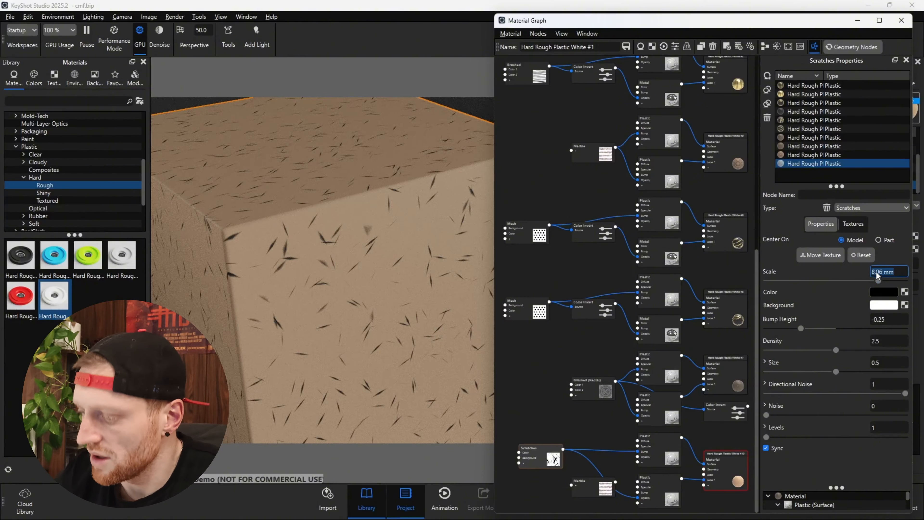
text(20)
key(Return)
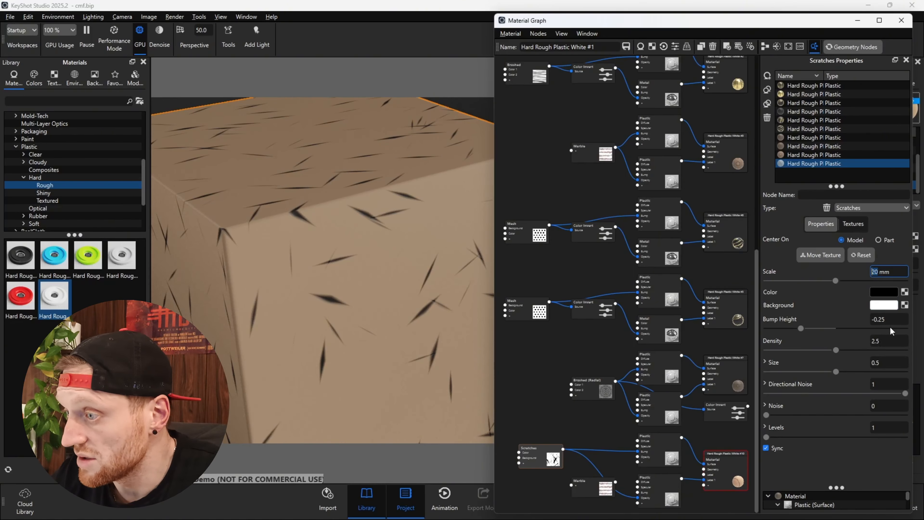
Step: Set the Scratches texture's density to 5 and expand its Size settings
click(882, 341)
text(5)
key(Return)
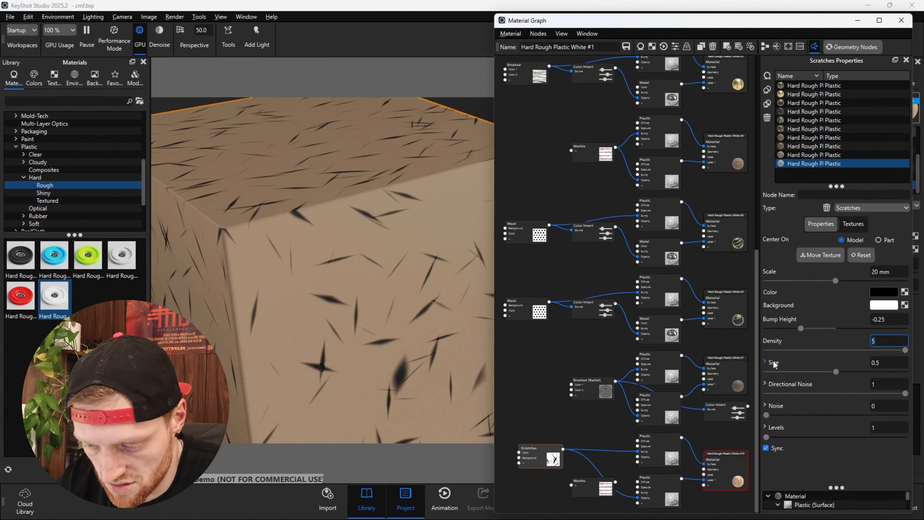
click(765, 362)
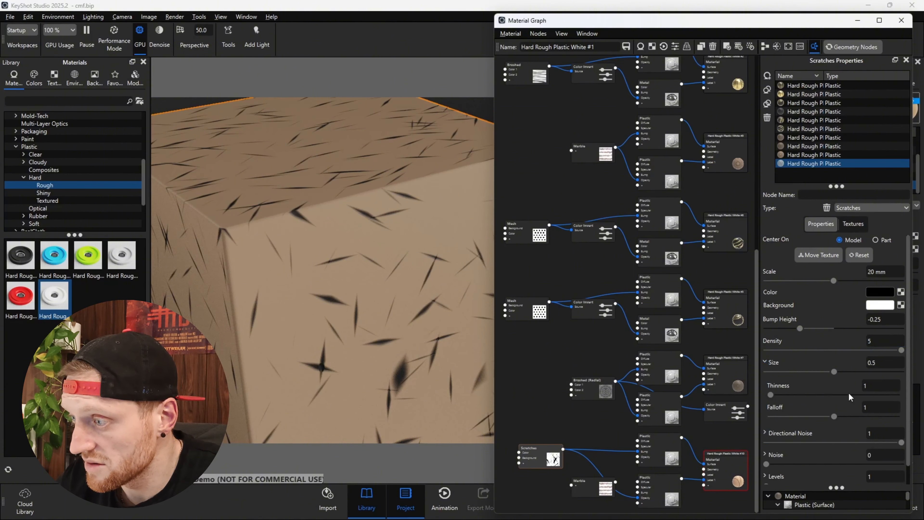
Step: Set the Scratches texture's thinness to 1.5 and its falloff to 0.3
click(870, 389)
text(1.5)
key(Return)
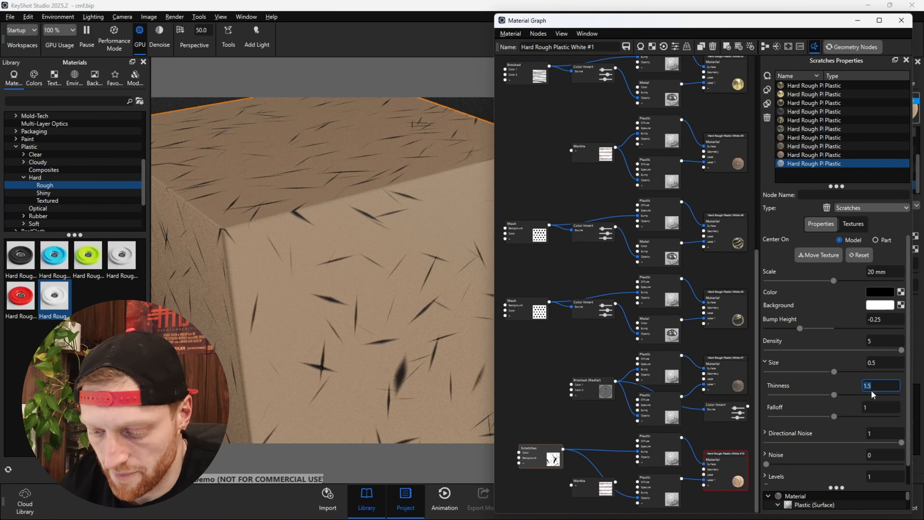
click(879, 406)
text(0.3)
key(Return)
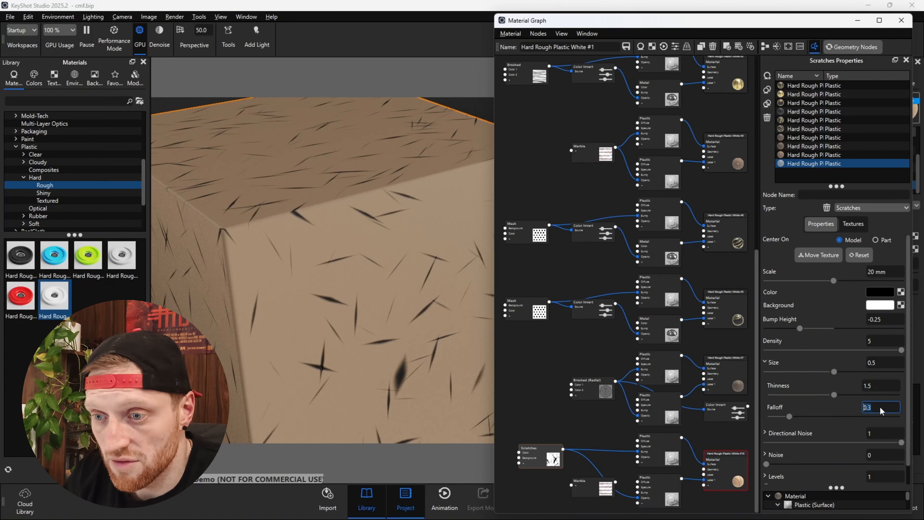
Step: Expand the Directional Noise settings of the Scratches texture and set Directional Noise to 0
click(784, 432)
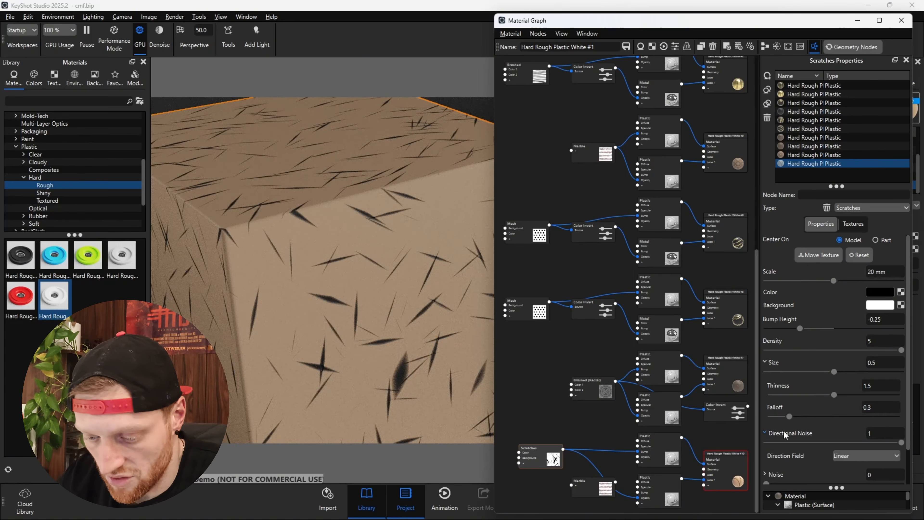
click(886, 435)
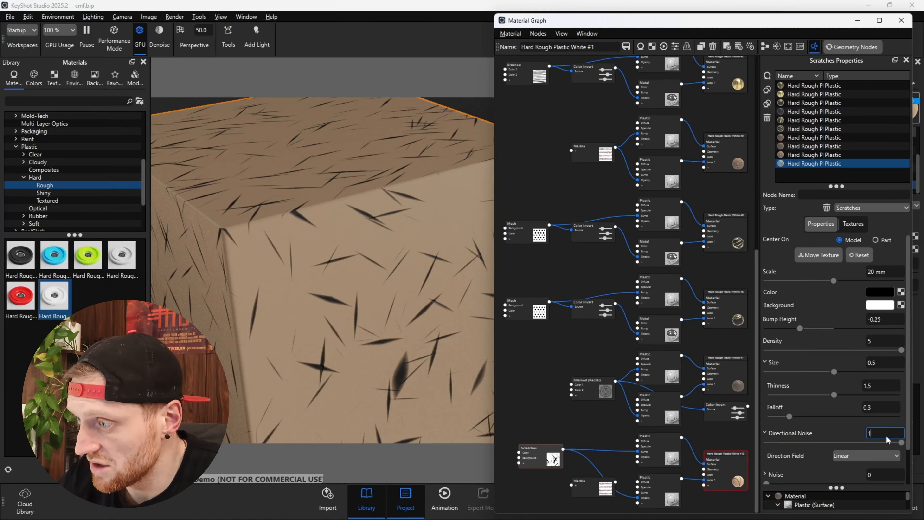
key(BackSpace)
text(0)
key(Return)
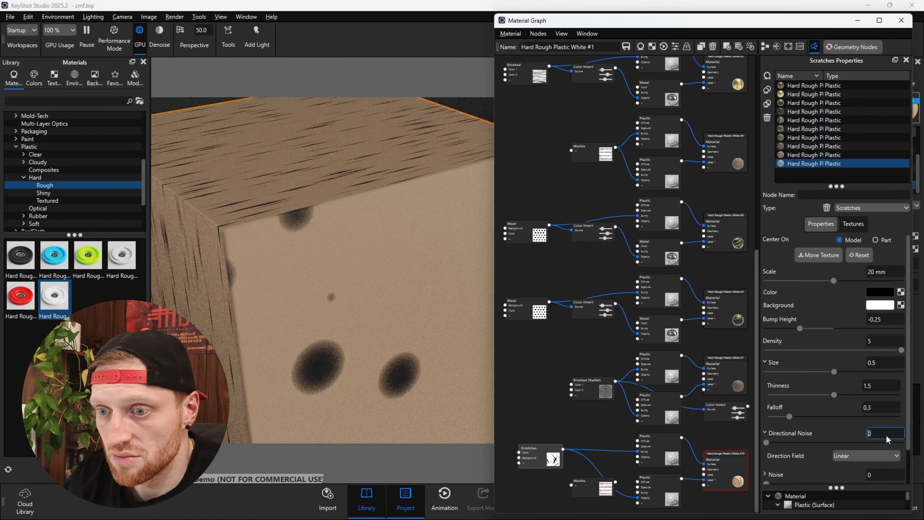
Step: Try the Spherical direction field for the scratches and settle on Cylindrical
scroll(446, 256, down, 3)
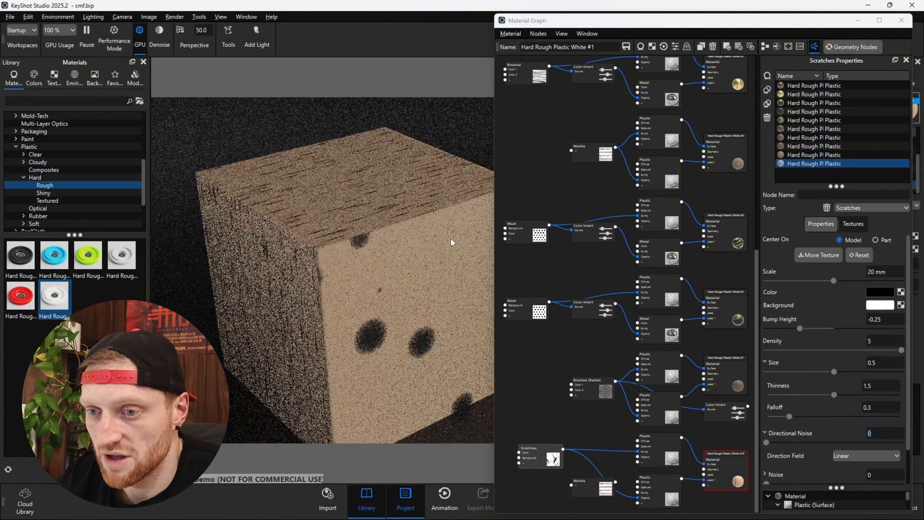
drag(452, 243, 382, 320)
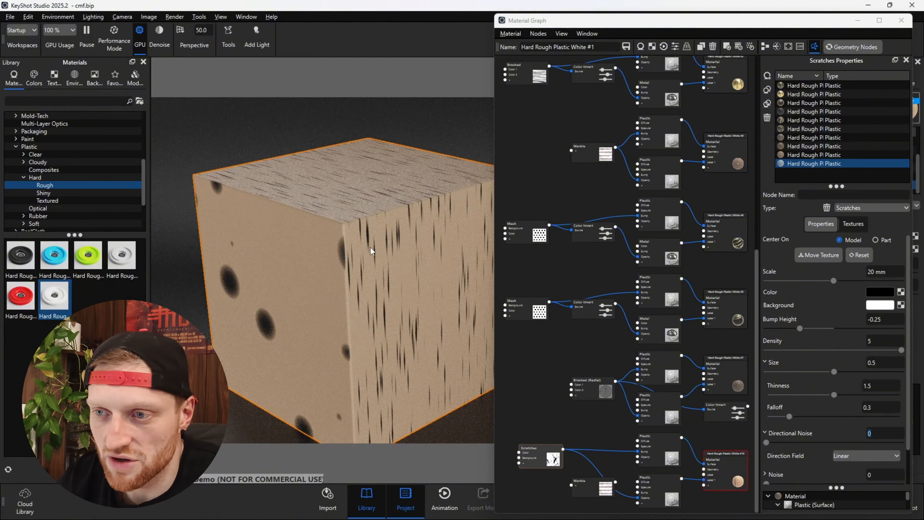
drag(344, 208, 668, 185)
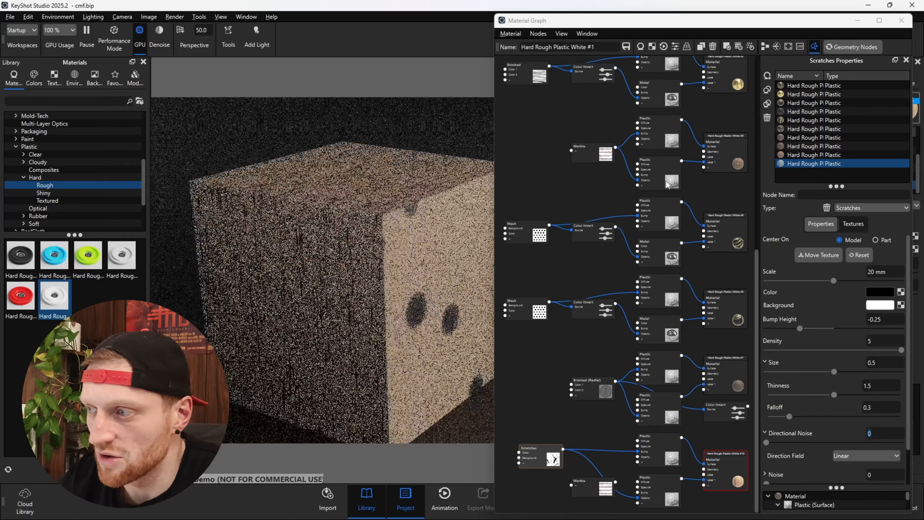
scroll(851, 296, down, 1)
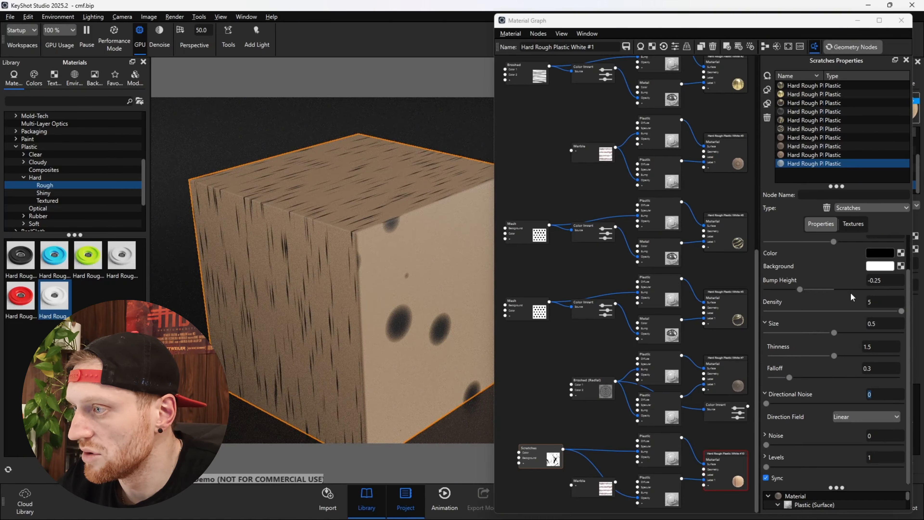
scroll(852, 296, up, 1)
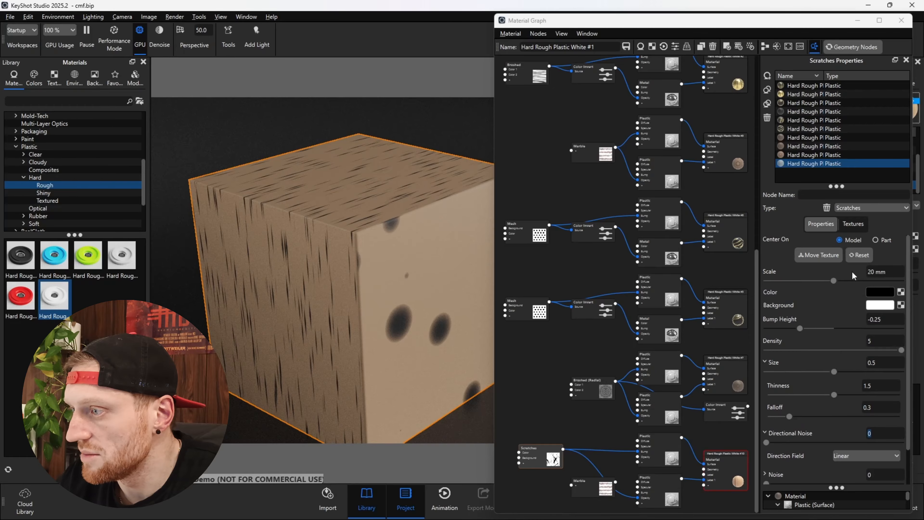
scroll(845, 313, down, 1)
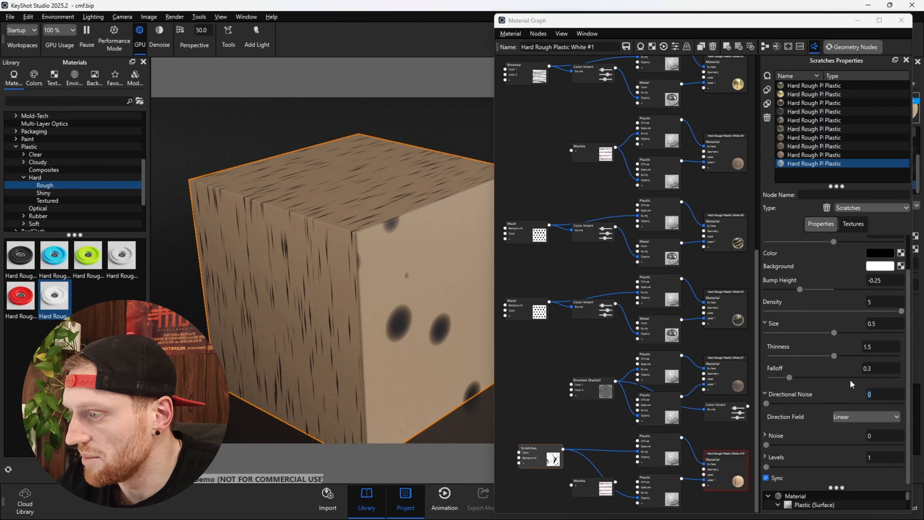
click(865, 416)
click(859, 441)
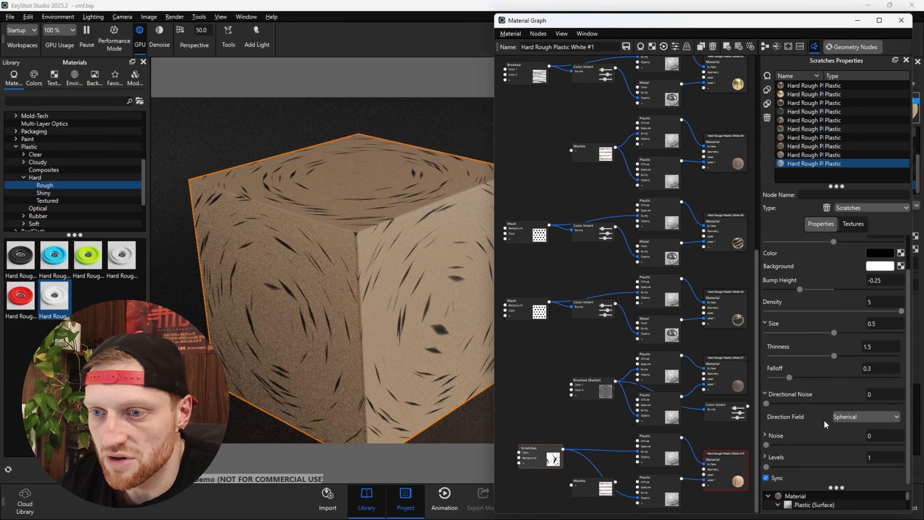
click(853, 417)
click(854, 451)
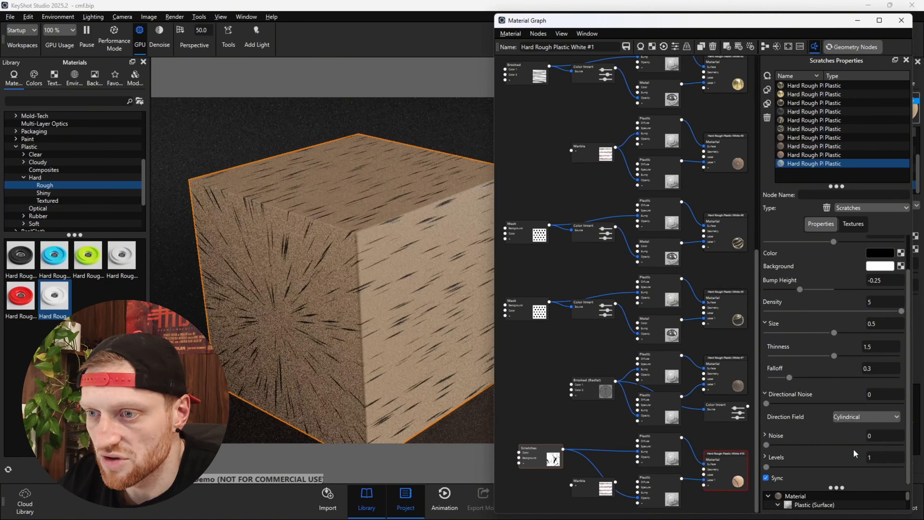
Step: Expand the Noise and Levels settings of the Scratches texture and set the Noise Scale to 0.6
drag(194, 228, 546, 268)
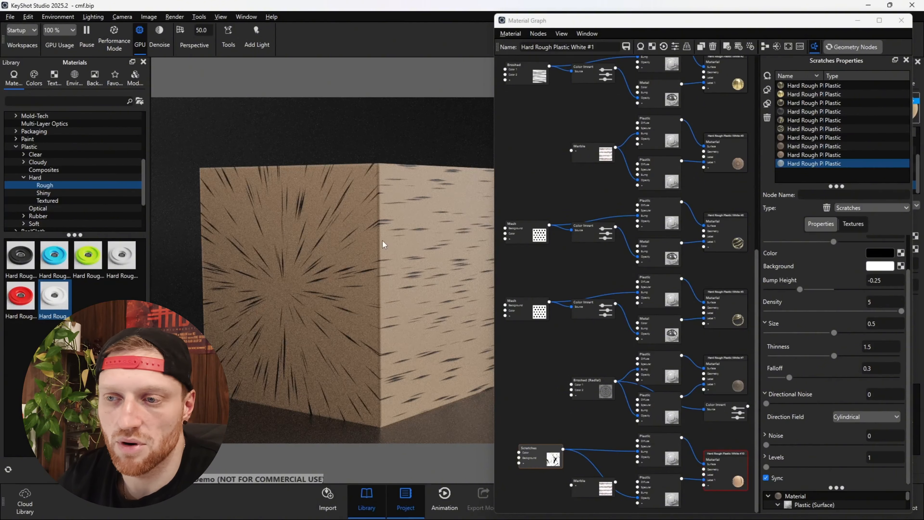
click(265, 208)
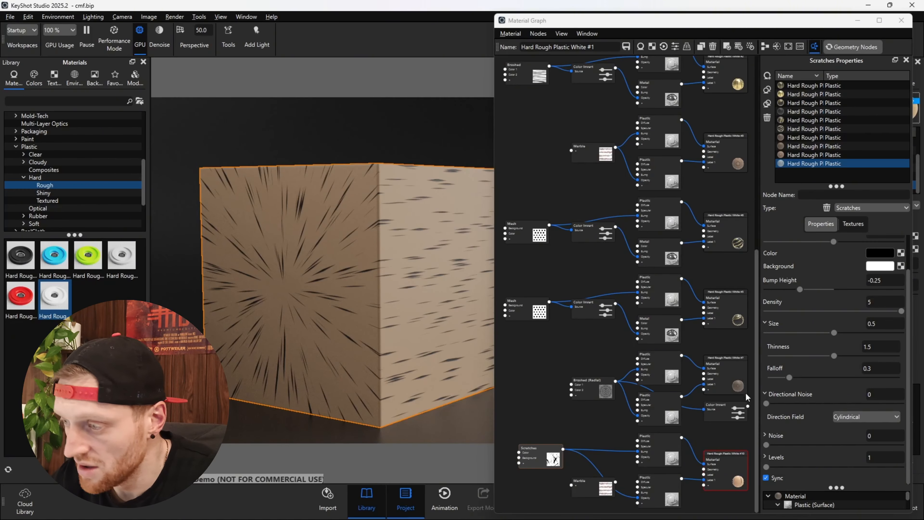
click(766, 435)
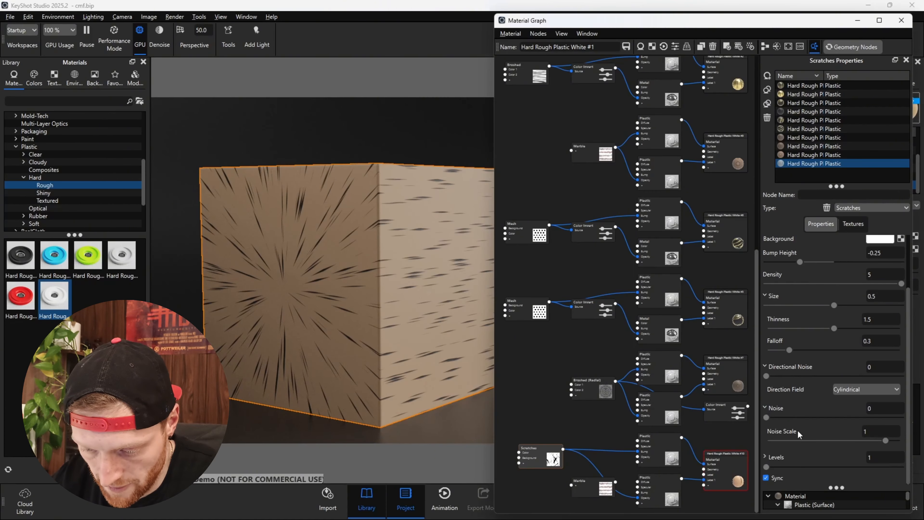
click(881, 433)
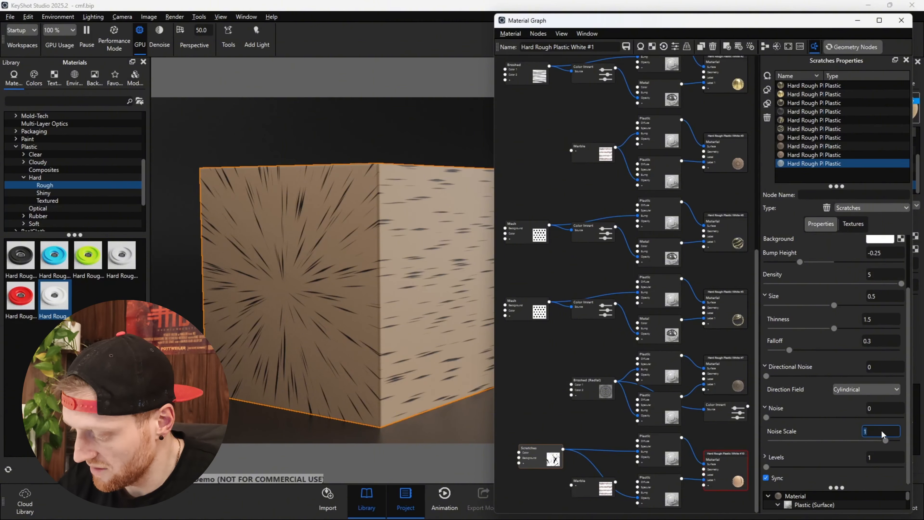
key(Return)
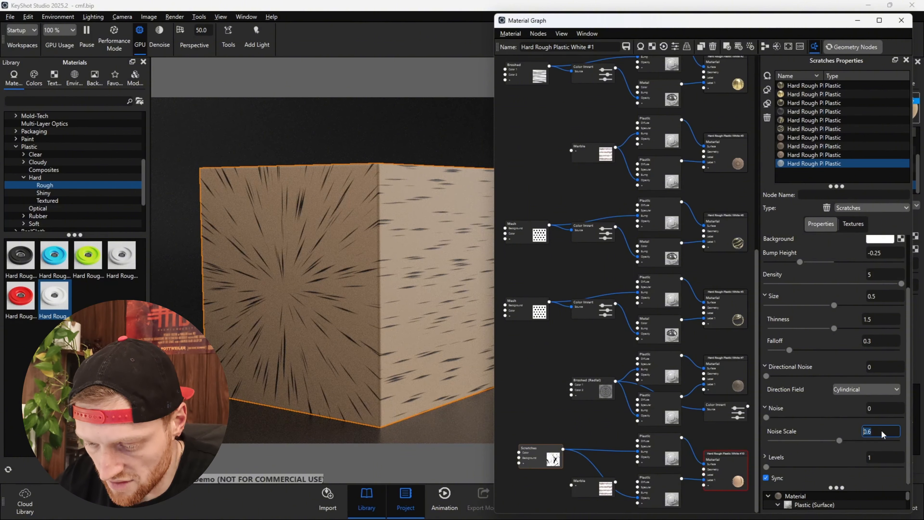
click(768, 455)
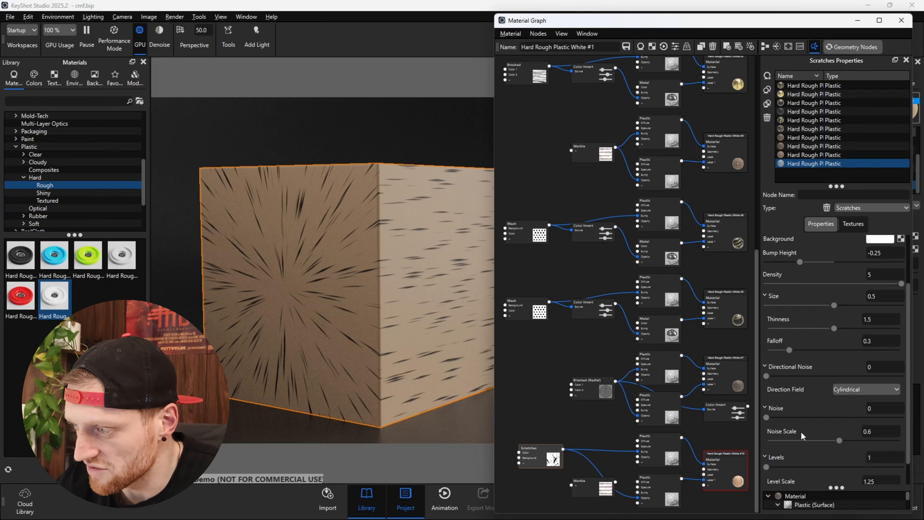
Step: Set the Scratches texture's Noise to 0.6 and its Noise Scale to 5
scroll(802, 436, down, 1)
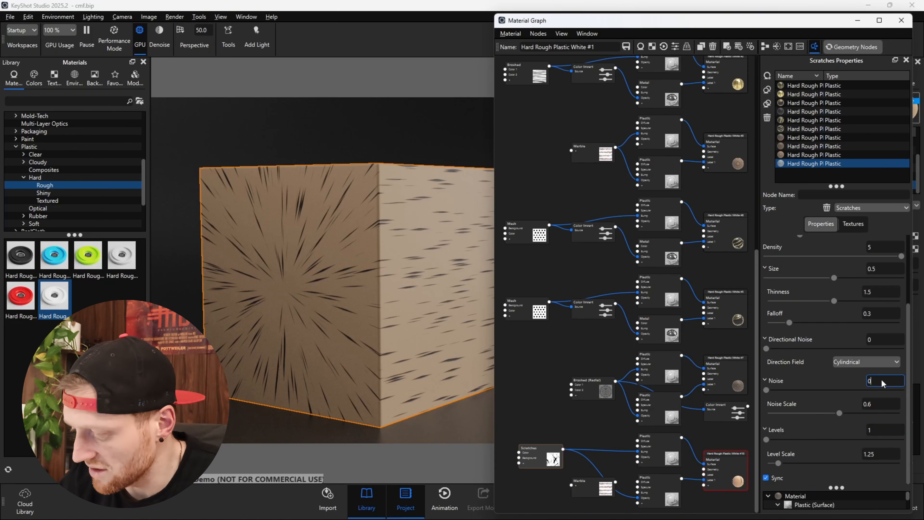
key(Return)
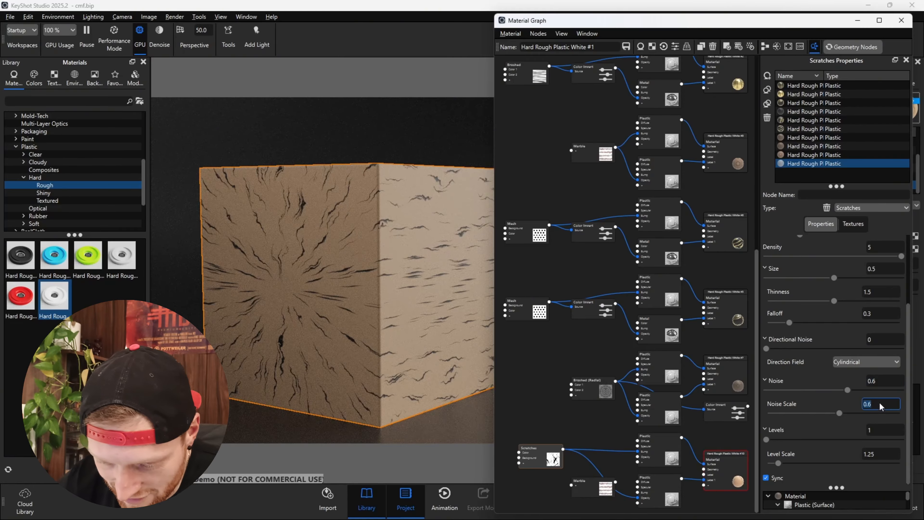
text(5)
key(Return)
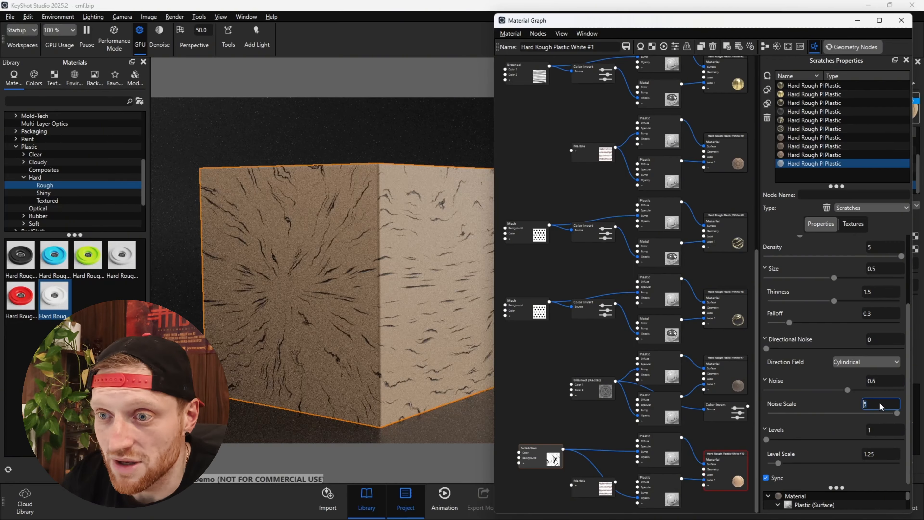
Step: Examine the distorted scratches on the cube's faces up close, from farther away and from several angles
scroll(373, 203, up, 3)
scroll(372, 204, up, 5)
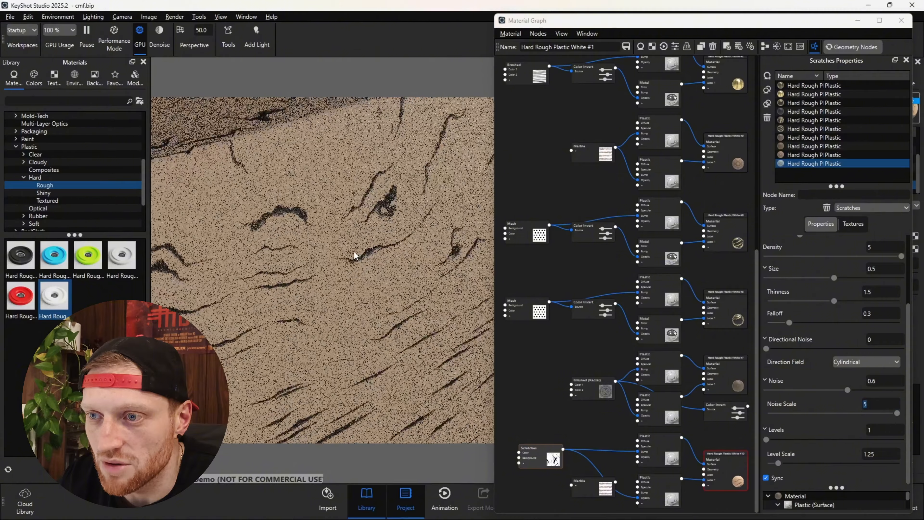
scroll(374, 293, down, 6)
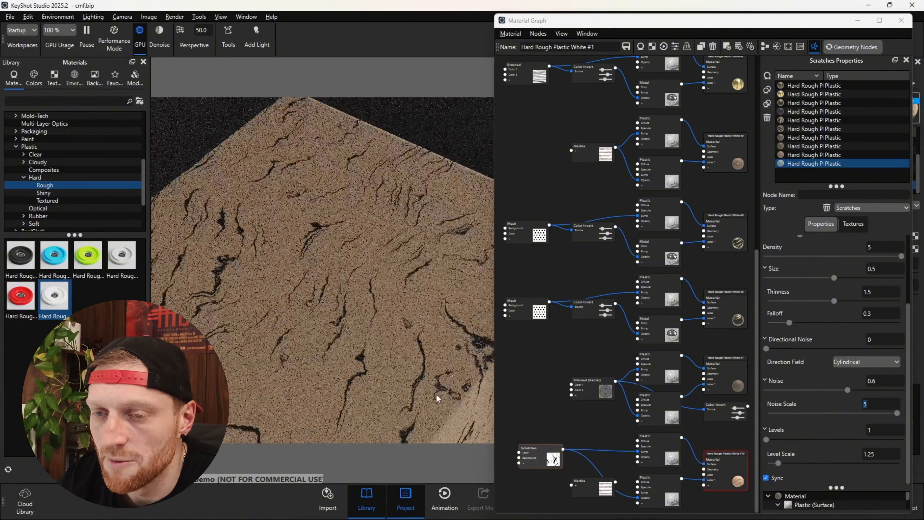
drag(370, 284, 326, 261)
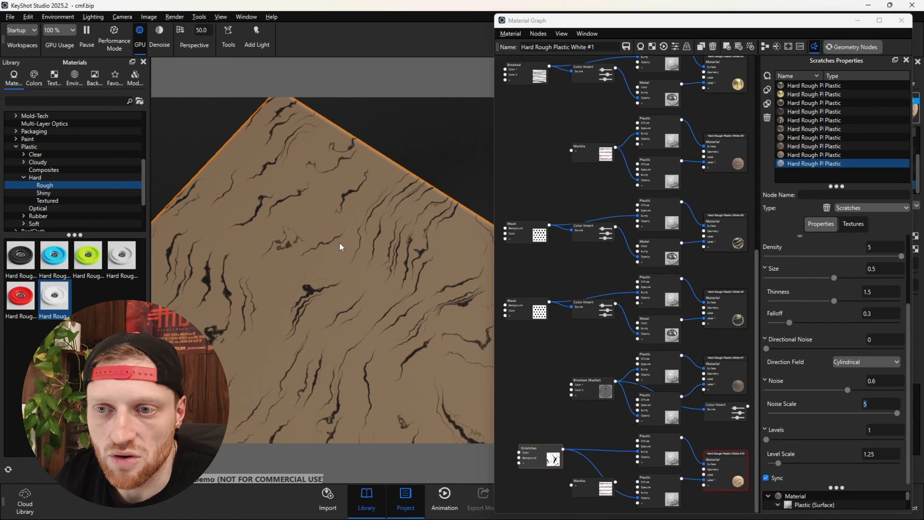
drag(339, 243, 344, 185)
scroll(387, 278, down, 3)
scroll(387, 278, up, 5)
drag(270, 152, 408, 365)
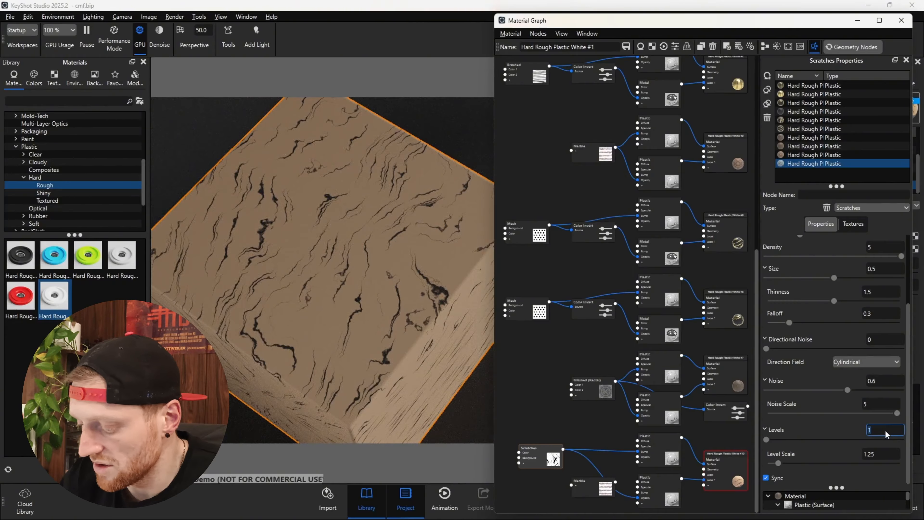
Step: Set the Scratches texture's Levels to 4, trying 3 for comparison
text(4)
key(Return)
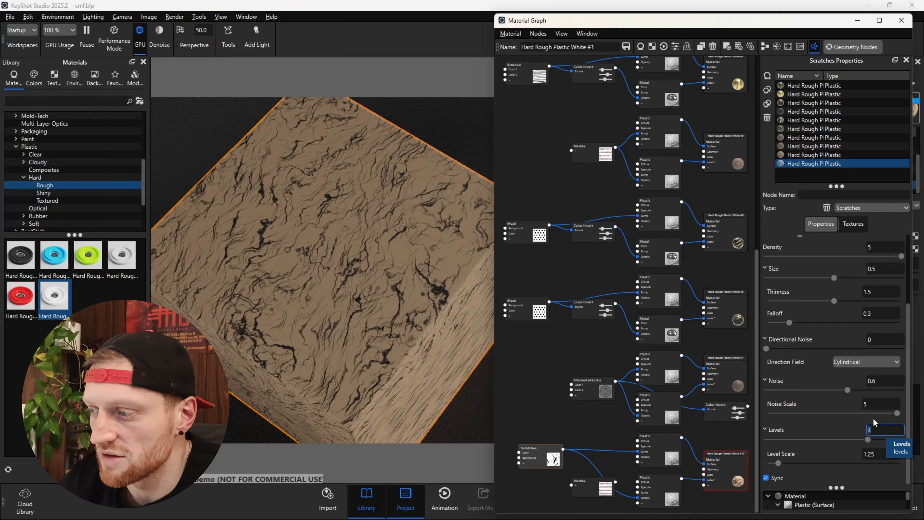
text(3)
key(Return)
text(4)
key(Return)
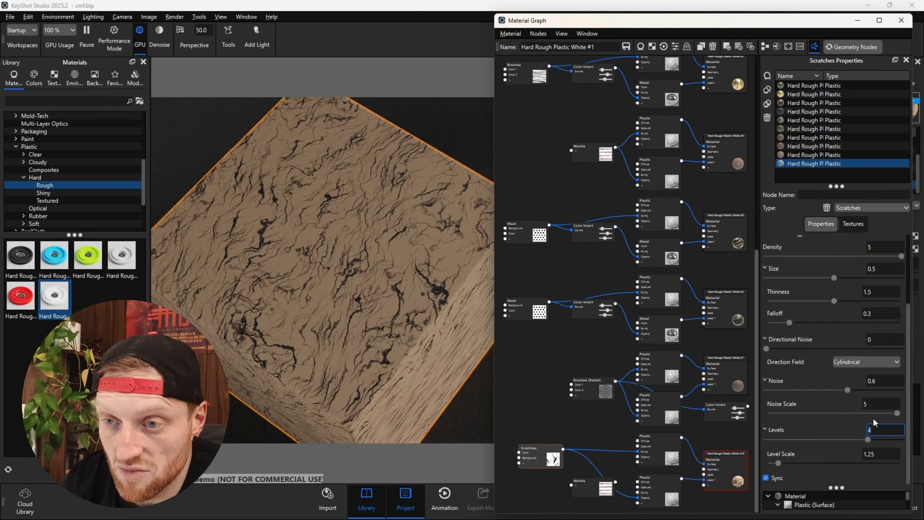
Step: Set the Scratches texture's Level Scale to 1.3
click(876, 457)
text(1.3)
key(Return)
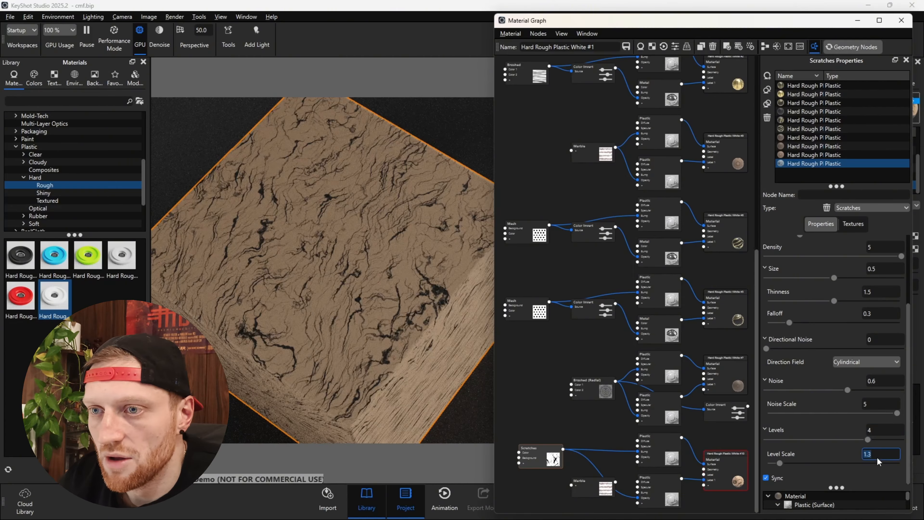
Step: Duplicate the scratched plastic material and automatically arrange the nodes in the material graph
drag(447, 319, 168, 209)
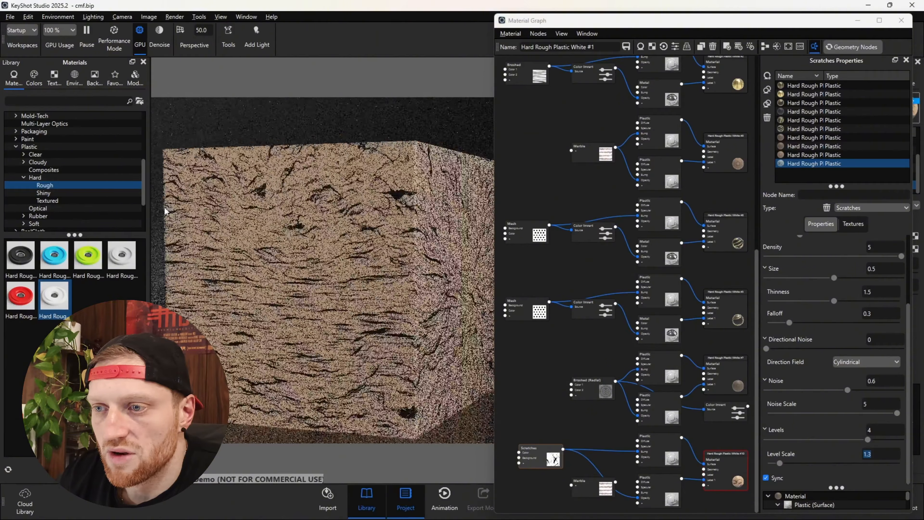
drag(400, 215, 458, 303)
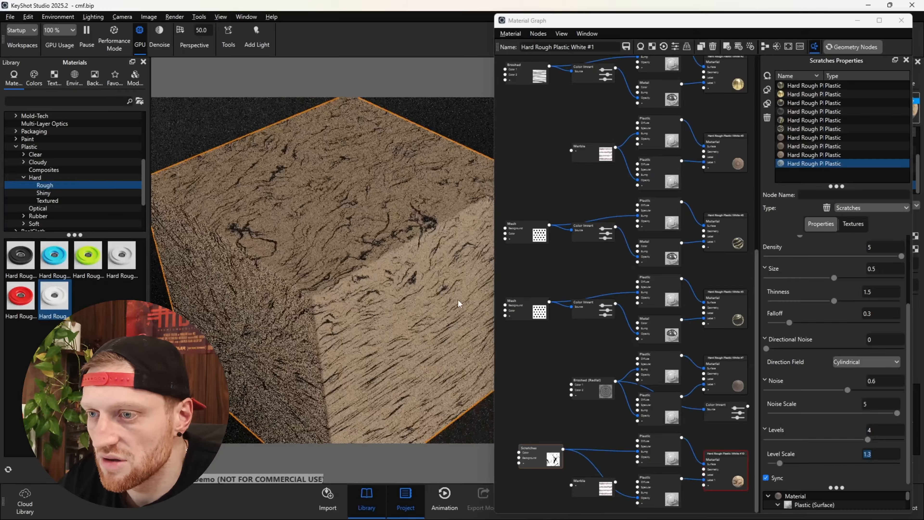
scroll(452, 315, down, 2)
click(767, 90)
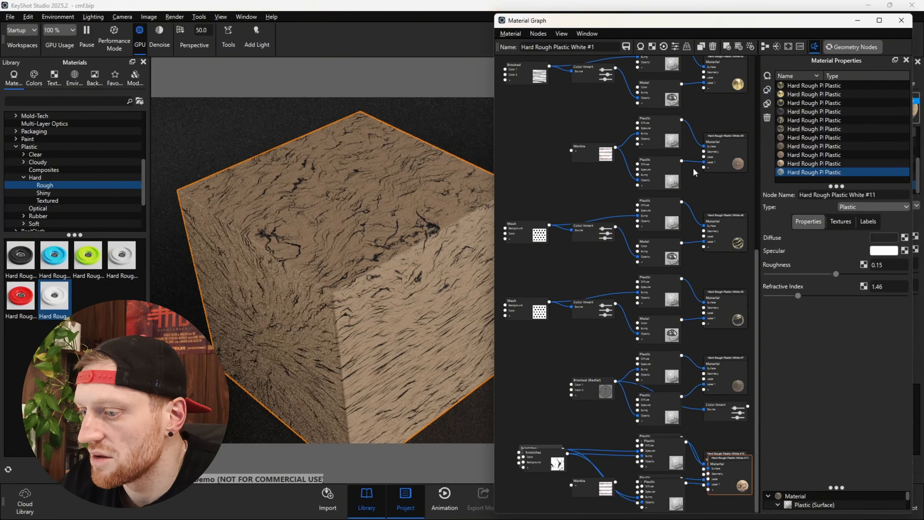
click(765, 46)
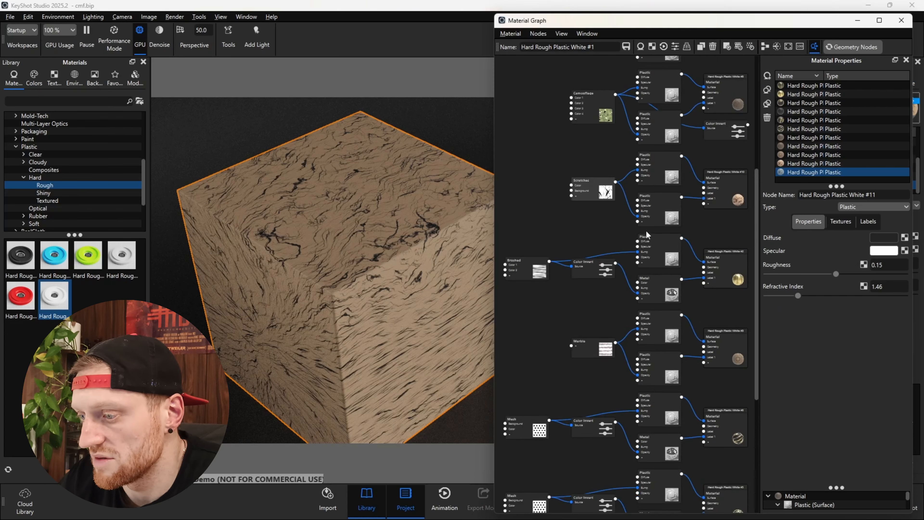
Step: Delete the Scratches texture from the duplicated plastic material in the material graph
middle_drag(562, 394, 574, 339)
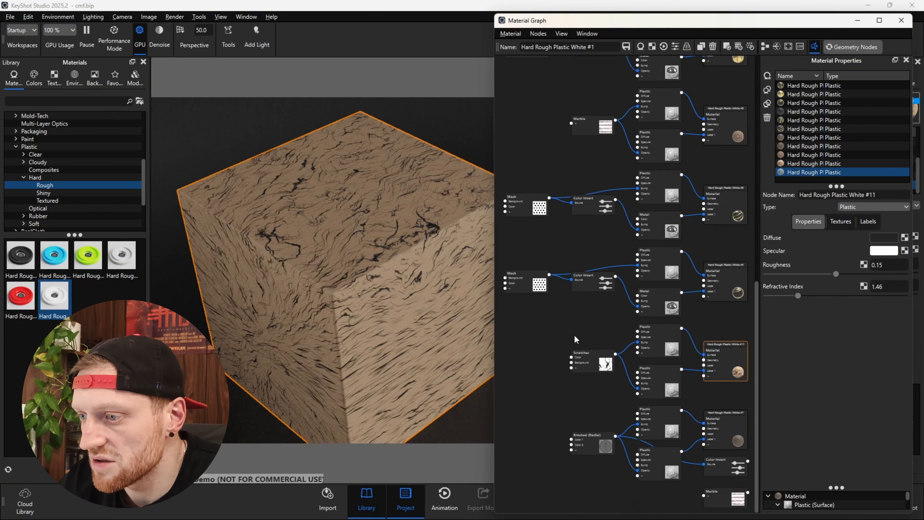
drag(595, 365, 605, 357)
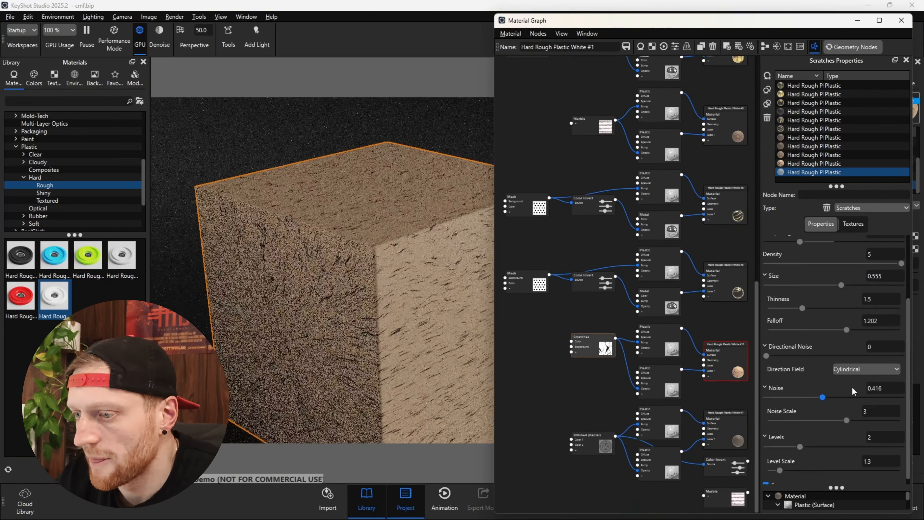
key(Delete)
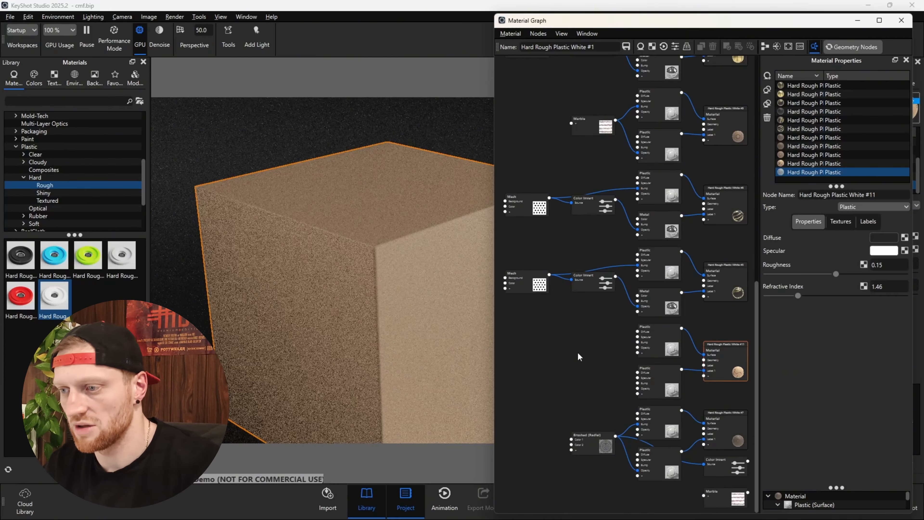
Step: Add a new Scratches texture and connect it to the base plastic's bump and the label plastic's opacity
right_click(575, 353)
mouse_move(604, 385)
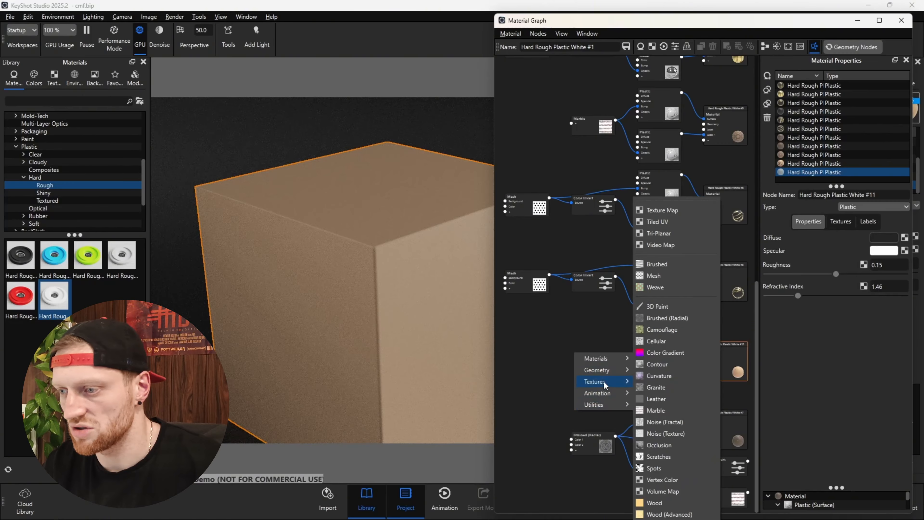
click(658, 457)
drag(604, 358, 637, 343)
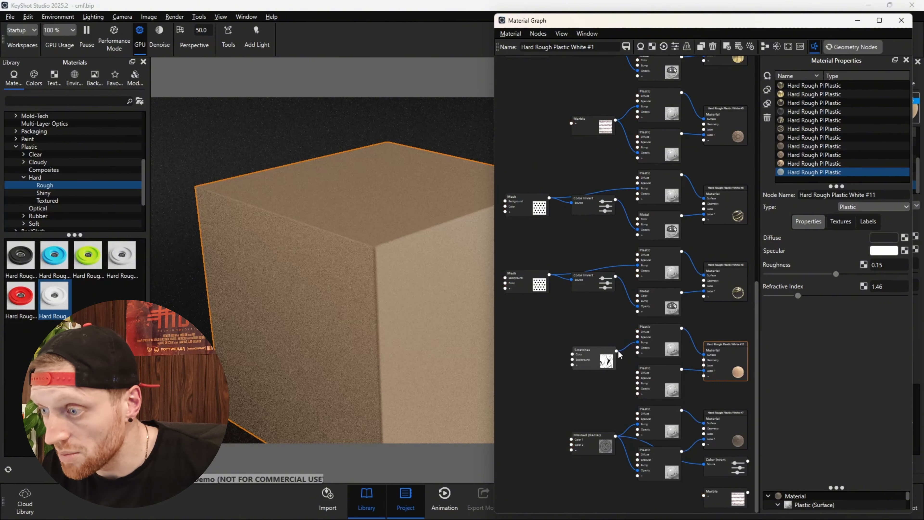
drag(640, 389, 637, 388)
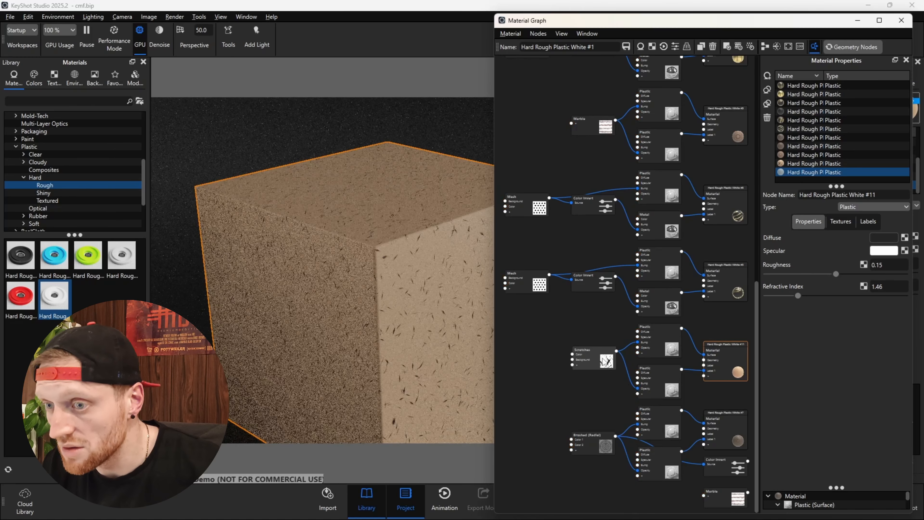
Step: Move the new Scratches node aside and set its Scale to 6.19 mm and Density to 5
drag(605, 360, 585, 356)
double_click(585, 357)
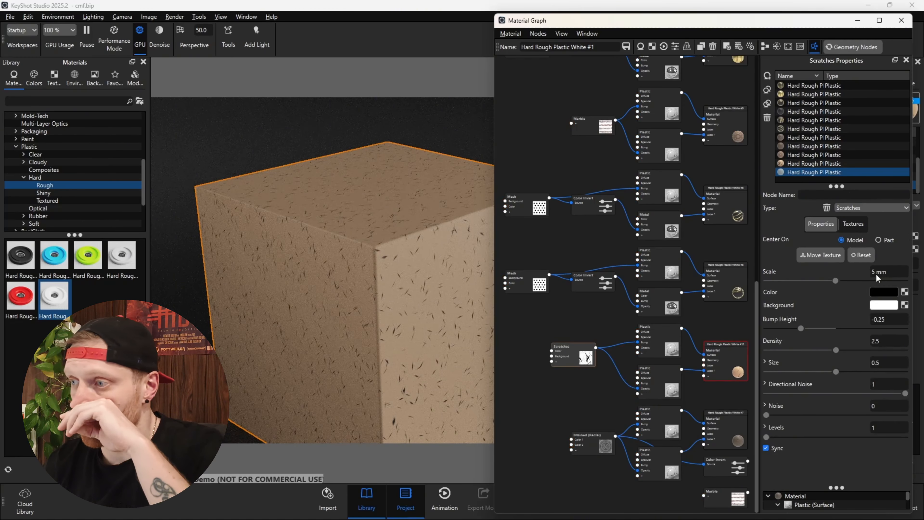
drag(835, 281, 851, 281)
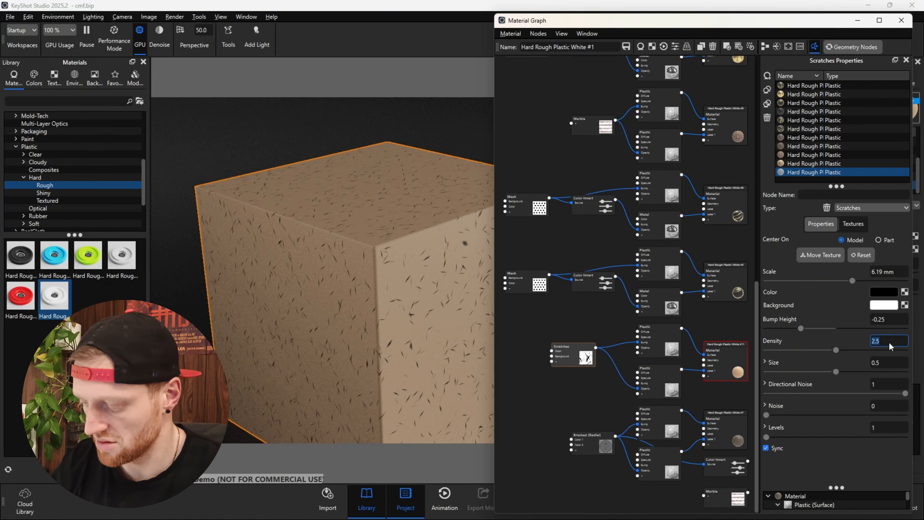
text(5)
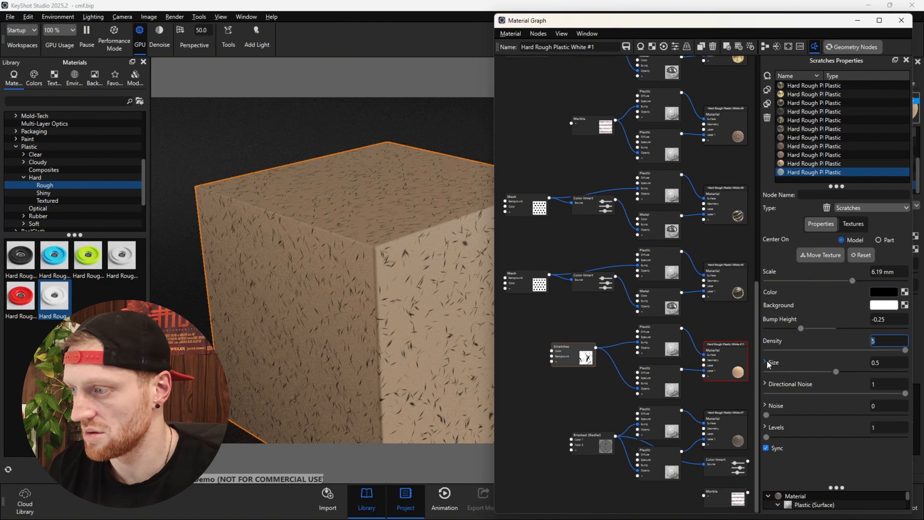
Step: Set the Scratches texture's Thinness to 1.5, Size to 0.772 and Falloff to 0.3
click(766, 362)
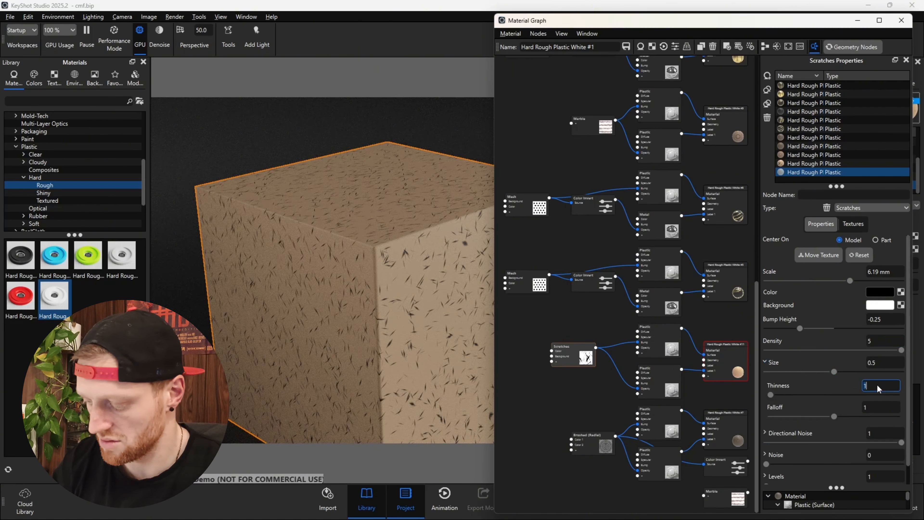
text(1.5)
key(Return)
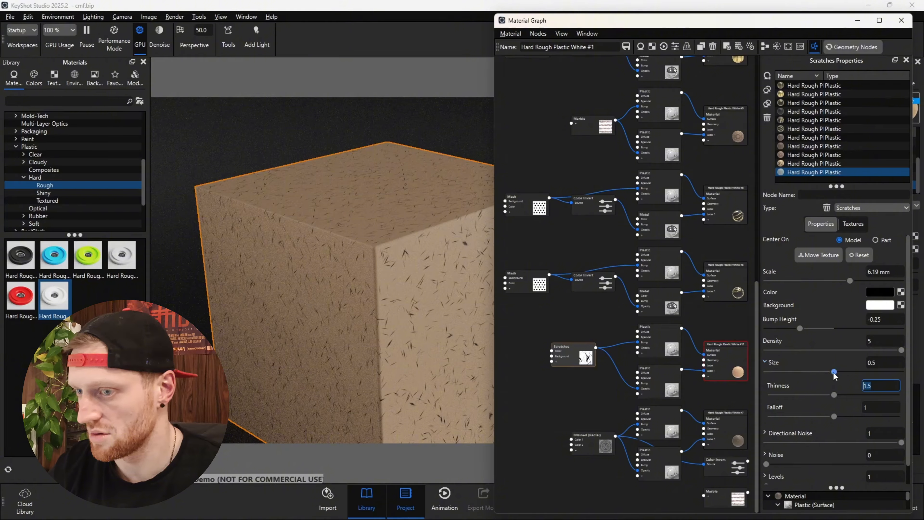
drag(834, 371, 871, 372)
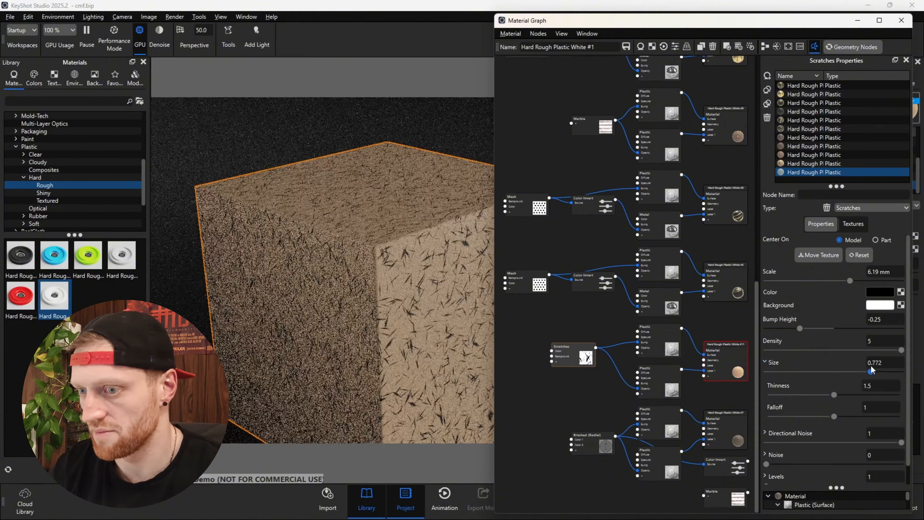
click(882, 406)
text(0.3)
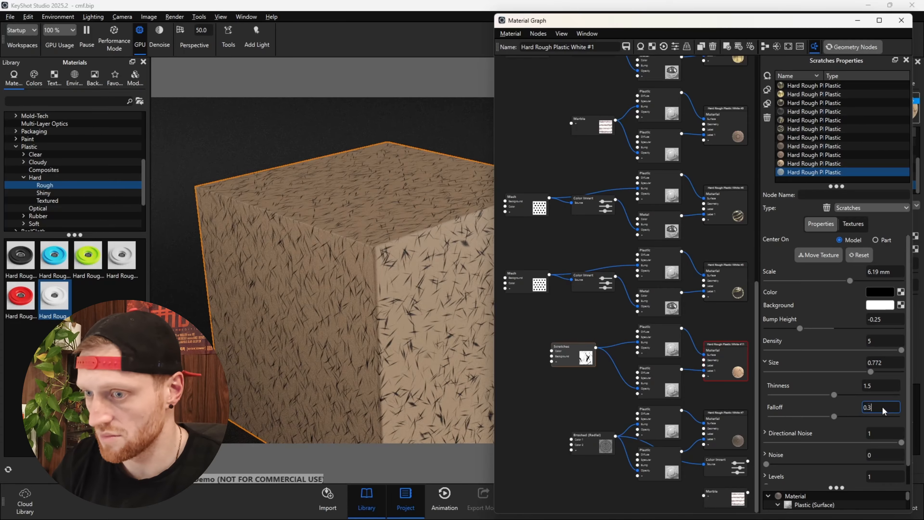
key(Return)
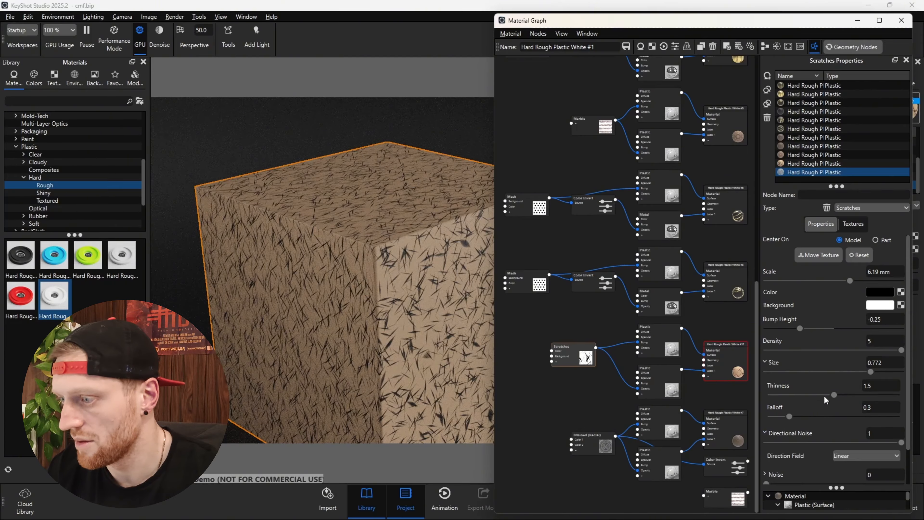
Step: Set the Scratches texture's Noise to 1 and its Noise Scale to 1.1, trying other noise amounts for comparison
scroll(823, 395, down, 1)
mouse_move(901, 403)
mouse_down()
mouse_move(743, 407)
mouse_move(901, 403)
mouse_up()
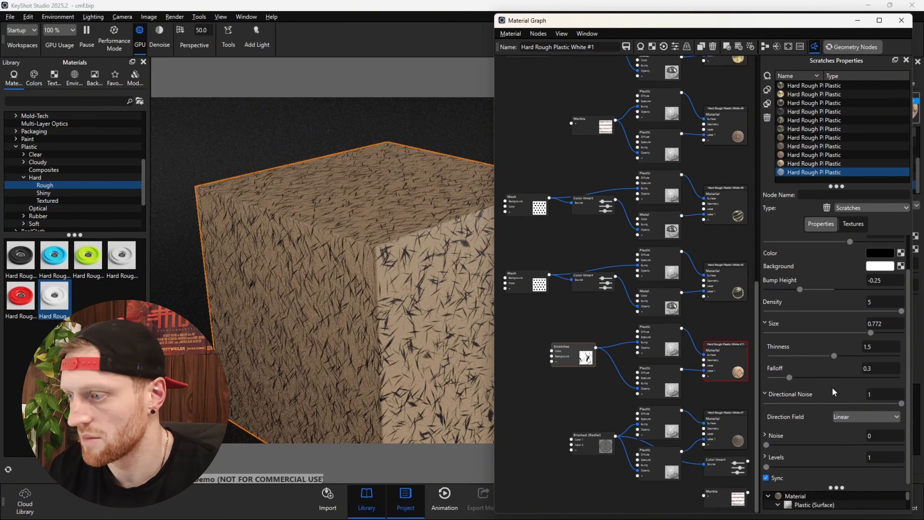
drag(798, 445, 901, 445)
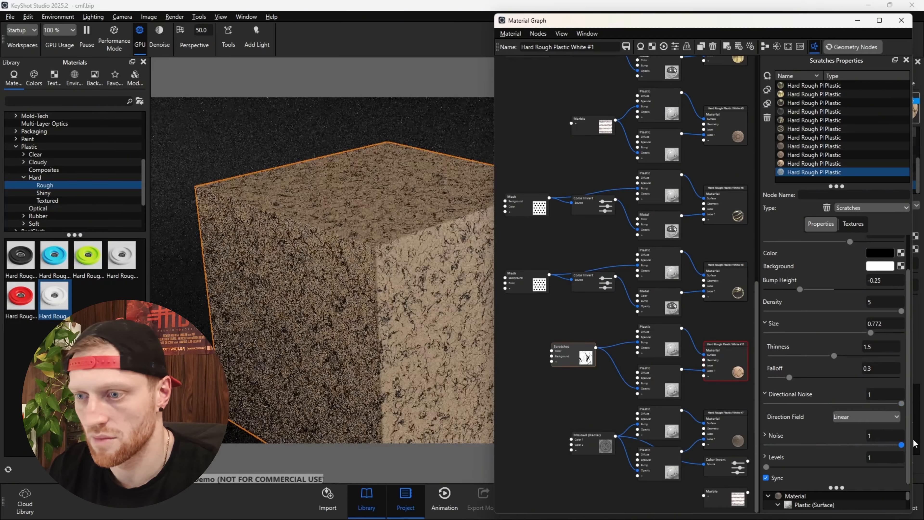
drag(457, 371, 339, 306)
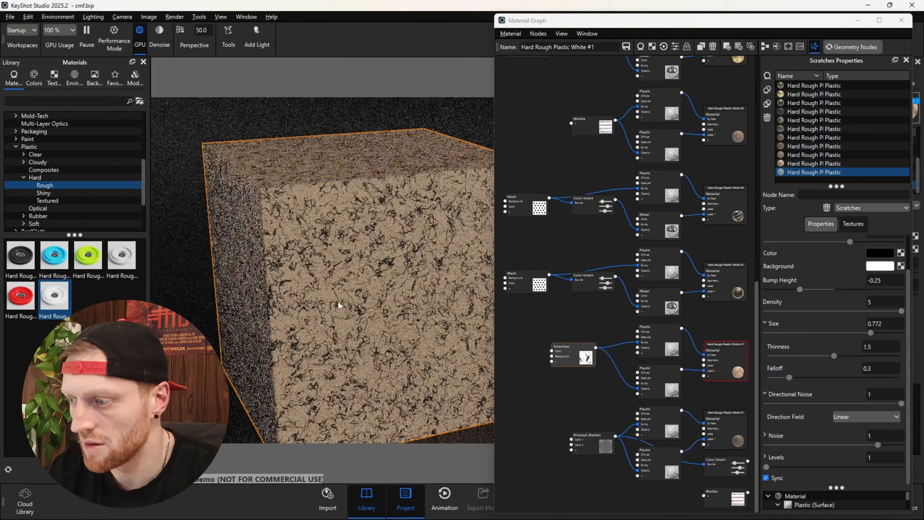
click(765, 435)
drag(885, 441, 901, 417)
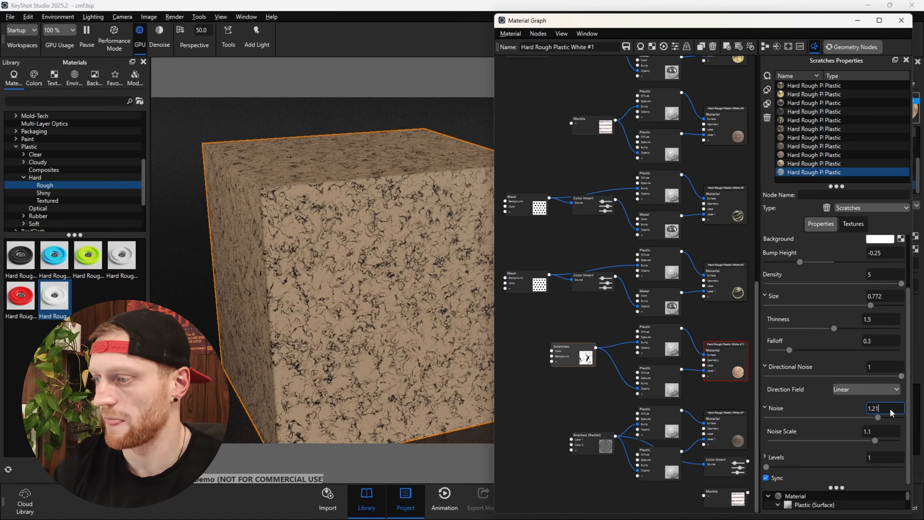
key(Return)
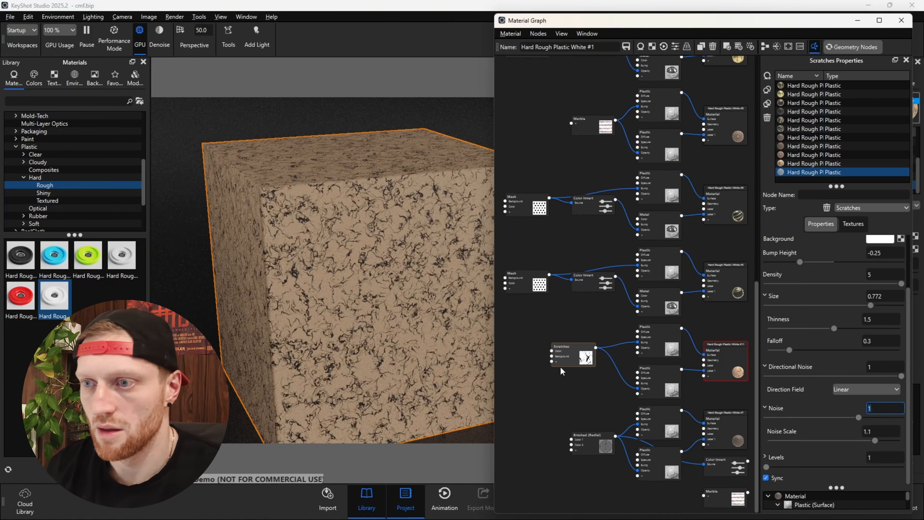
Step: Set the Scratches texture's Scale to 20 mm, trying 10 mm first, and check the pattern from several angles
drag(296, 258, 332, 223)
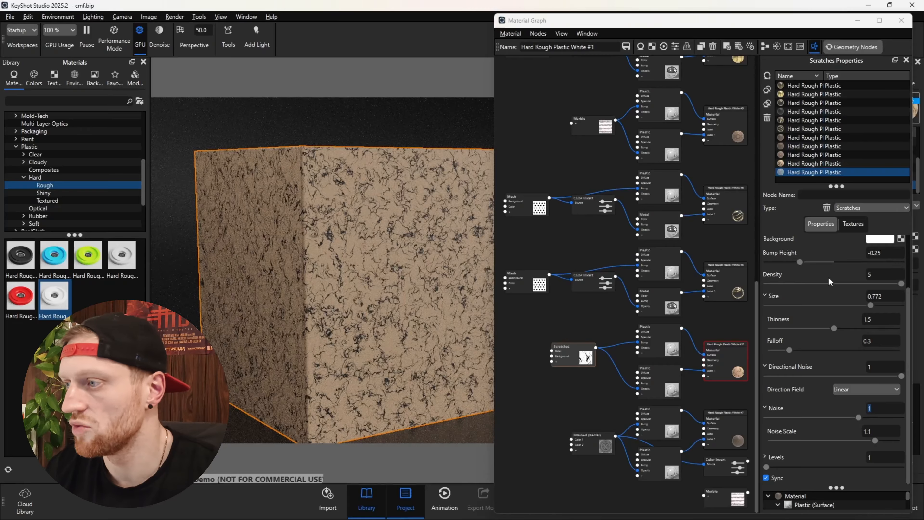
scroll(828, 277, up, 2)
drag(850, 281, 917, 285)
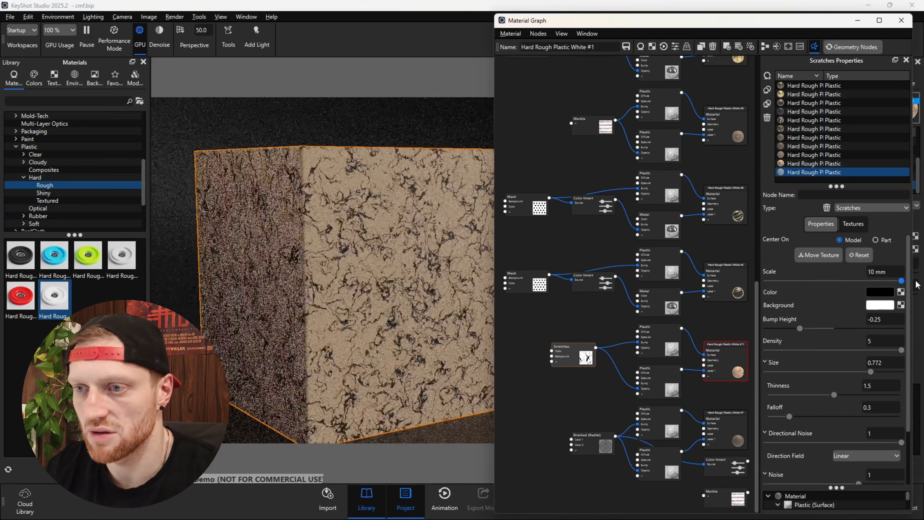
click(897, 272)
text(20)
key(Return)
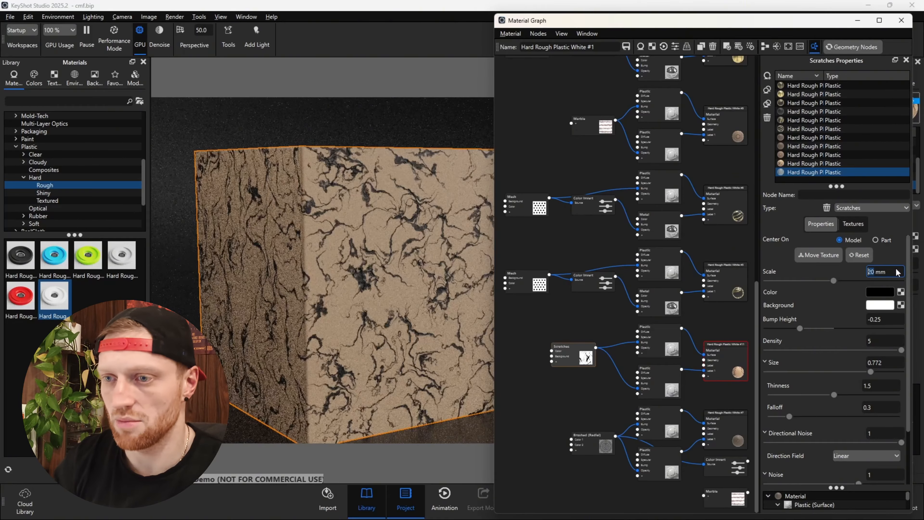
drag(279, 197, 341, 233)
middle_drag(341, 234, 383, 279)
scroll(385, 282, down, 3)
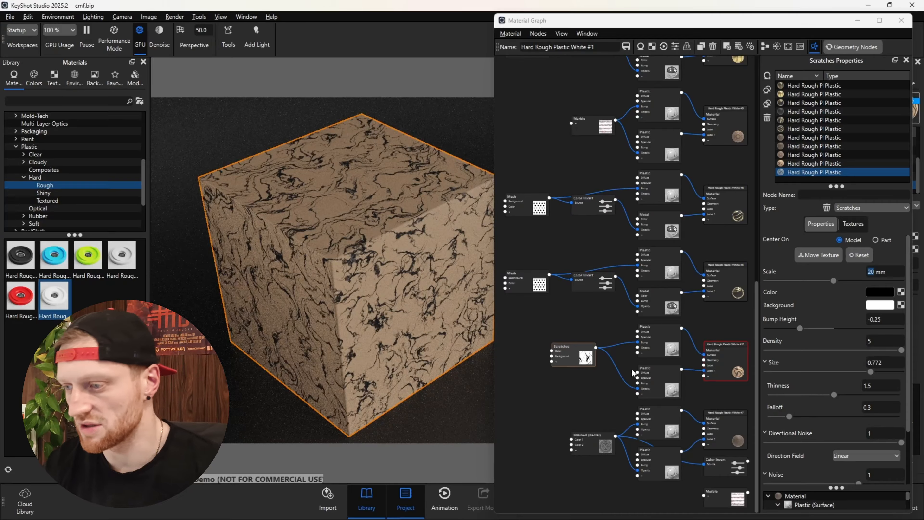
Step: Insert a Color Invert utility between the Scratches texture and the label plastic's opacity
click(665, 420)
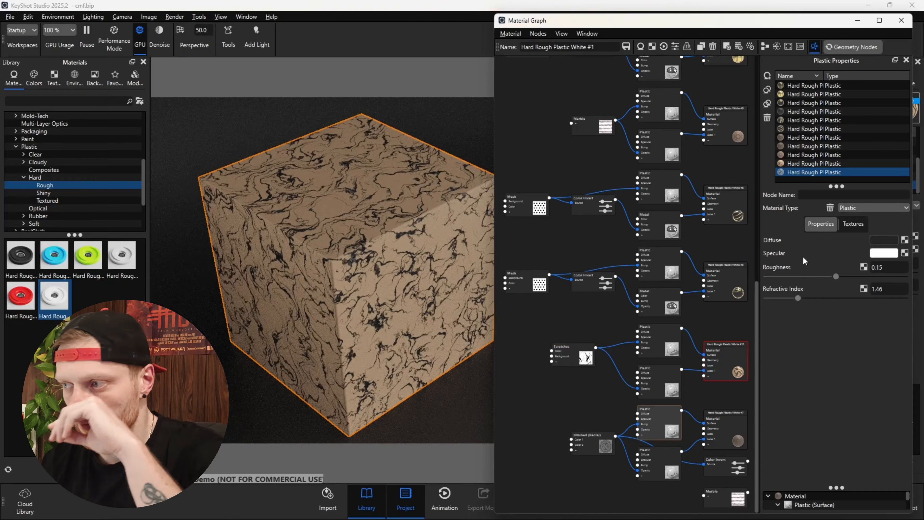
right_click(588, 359)
mouse_move(625, 390)
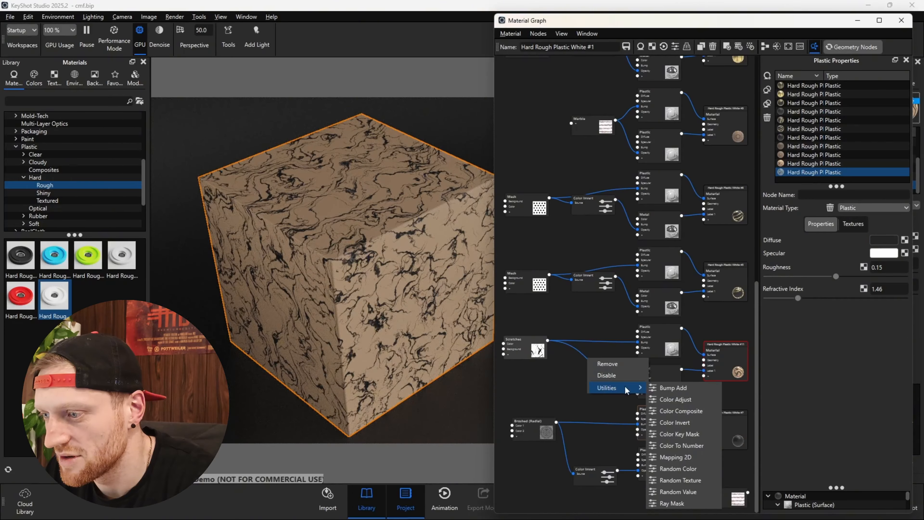
click(691, 423)
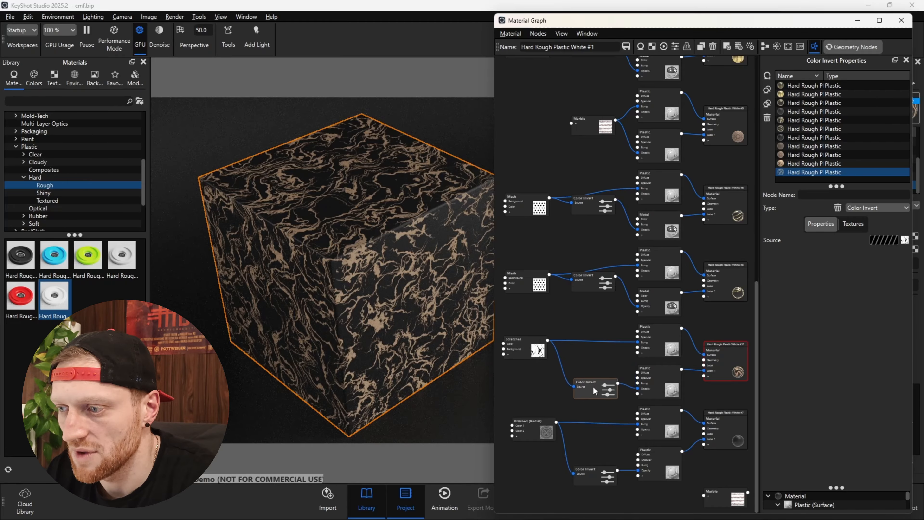
drag(594, 390, 597, 391)
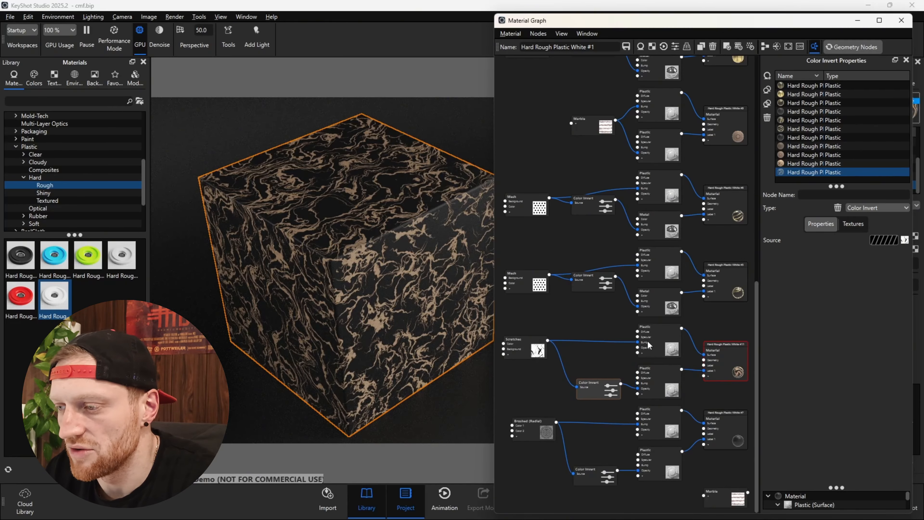
Step: Change the label plastic's diffuse colour to neutral grey 919191
click(656, 376)
click(882, 240)
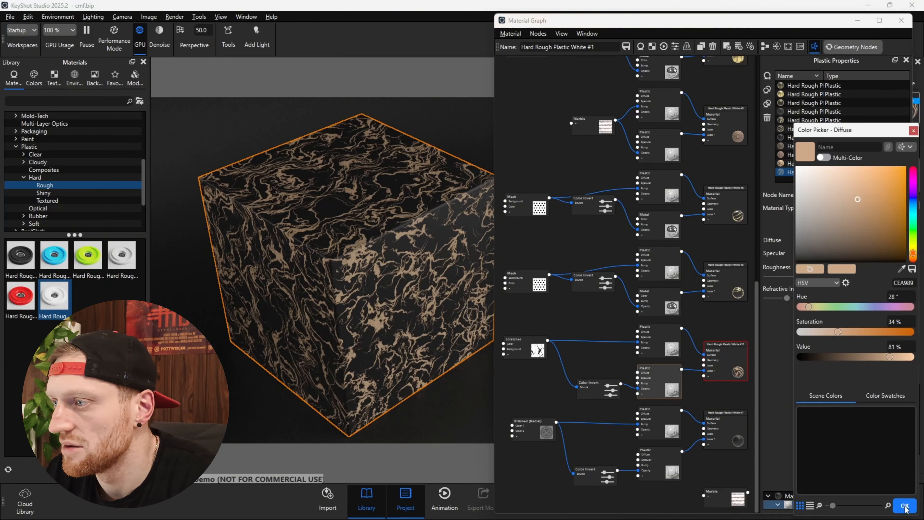
drag(820, 235, 785, 233)
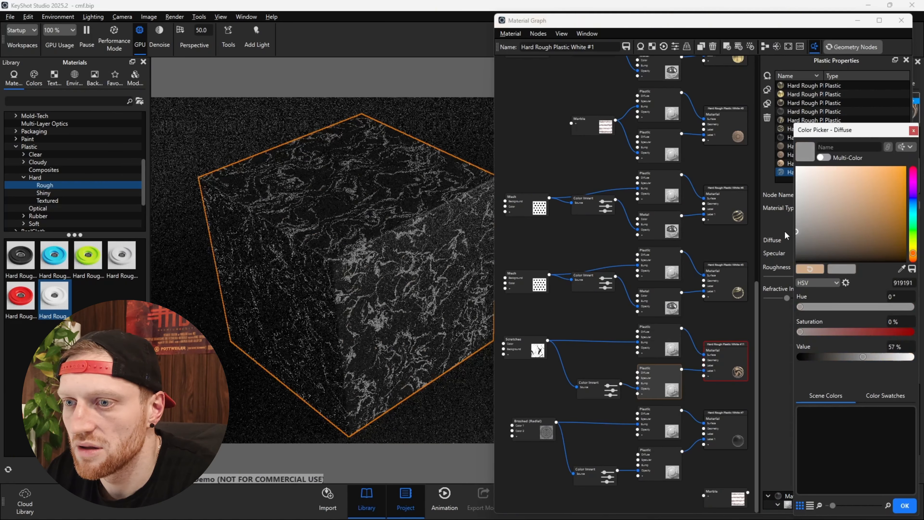
click(905, 505)
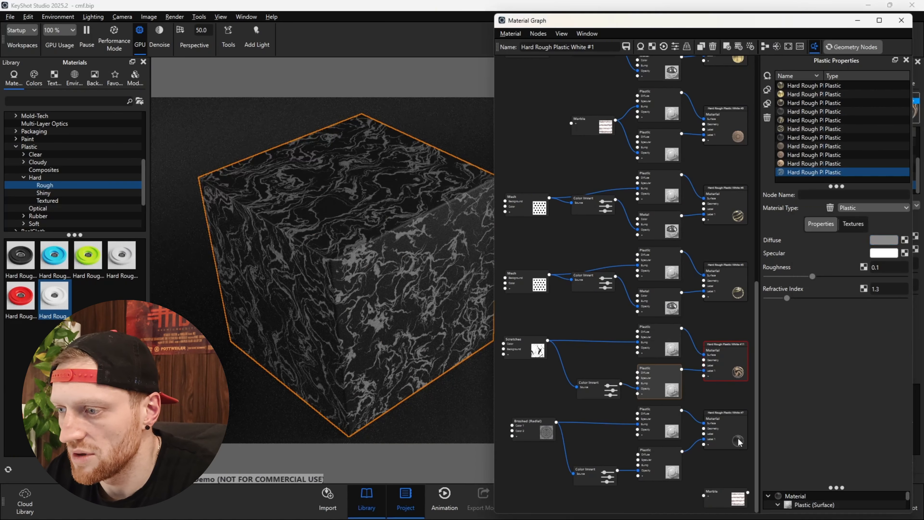
Step: Set the Scratches texture's Falloff to 1.202, Thinness to 1.722 and Density to 3.845
click(522, 352)
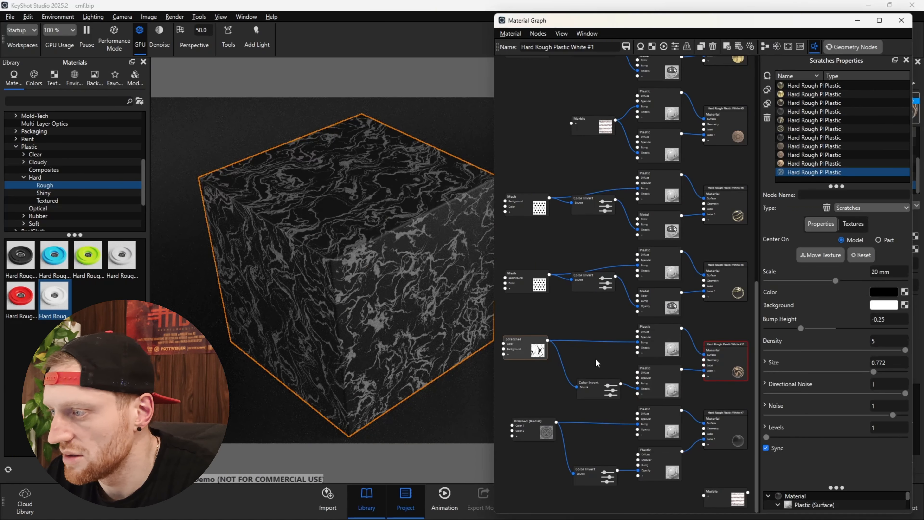
click(765, 361)
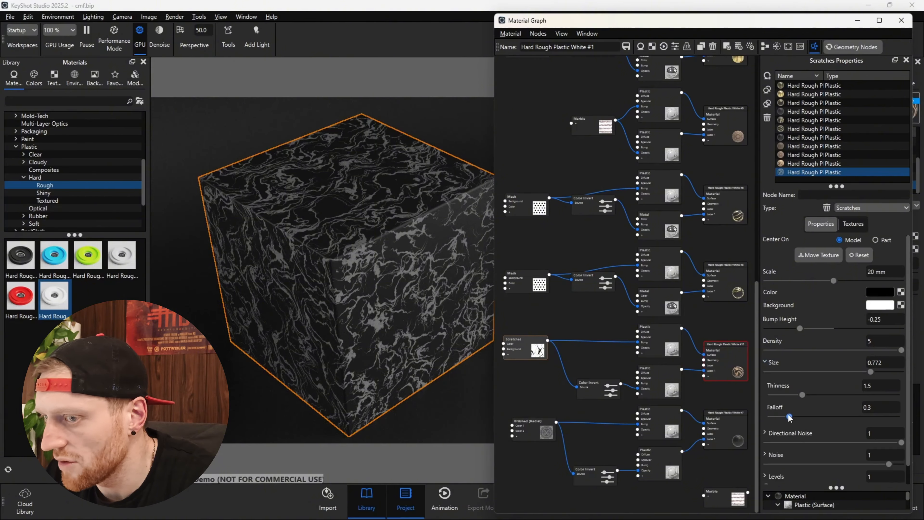
drag(789, 416, 845, 414)
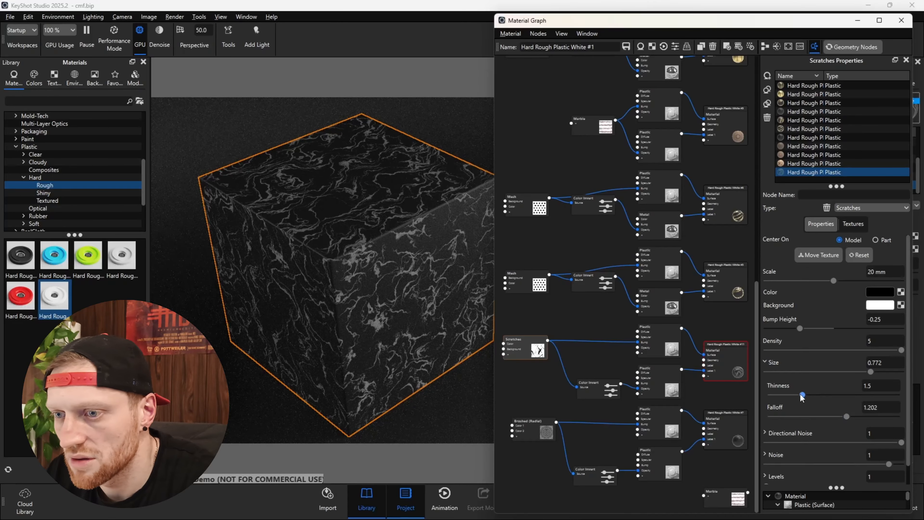
drag(799, 394, 769, 387)
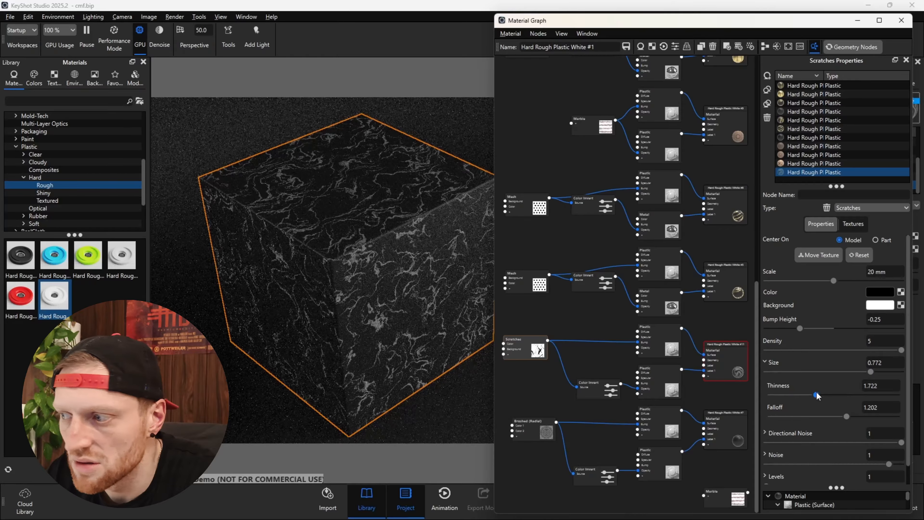
drag(901, 350, 870, 351)
scroll(831, 395, down, 1)
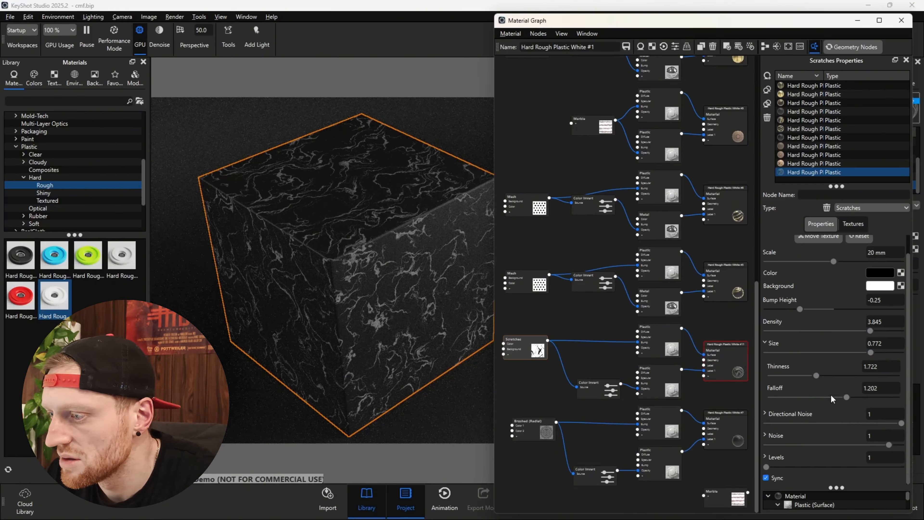
Step: Set the Scratches texture's Scale to 40 mm and check the vein pattern on the cube from several angles
click(771, 456)
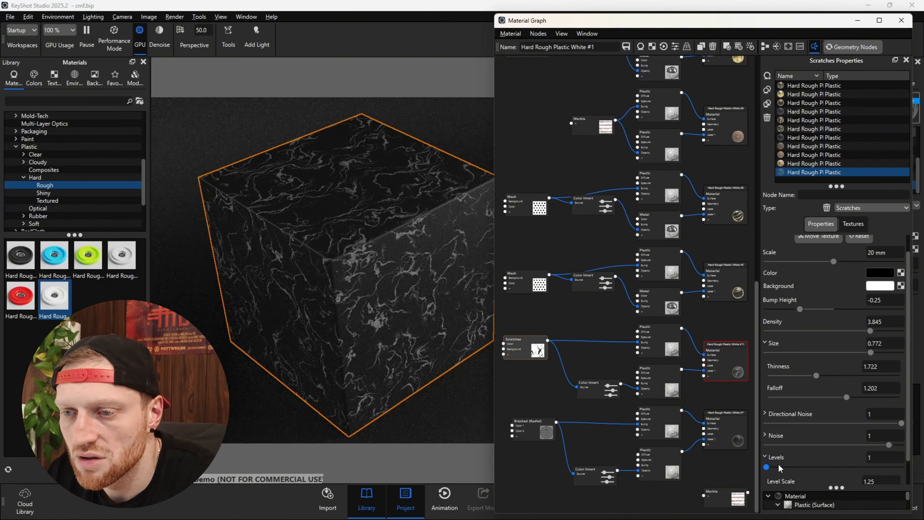
drag(425, 231, 425, 333)
middle_drag(425, 333, 423, 323)
scroll(318, 257, up, 6)
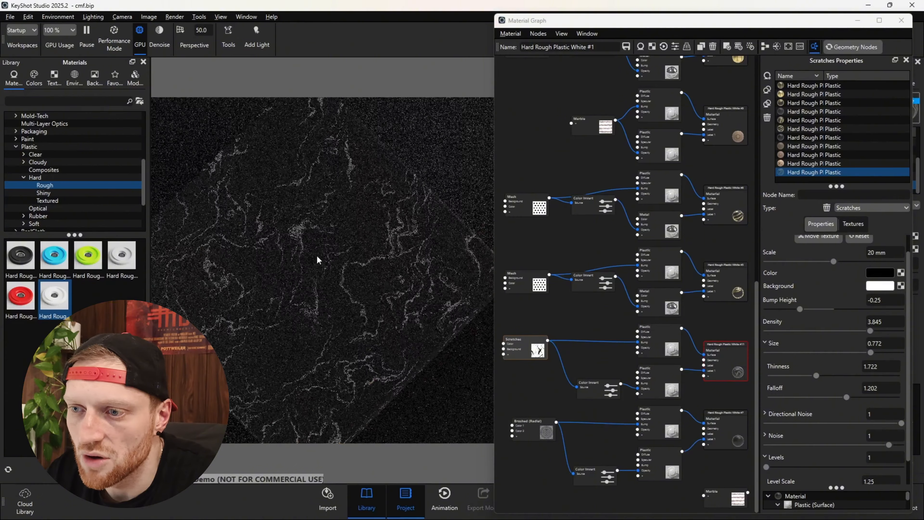
scroll(400, 259, down, 5)
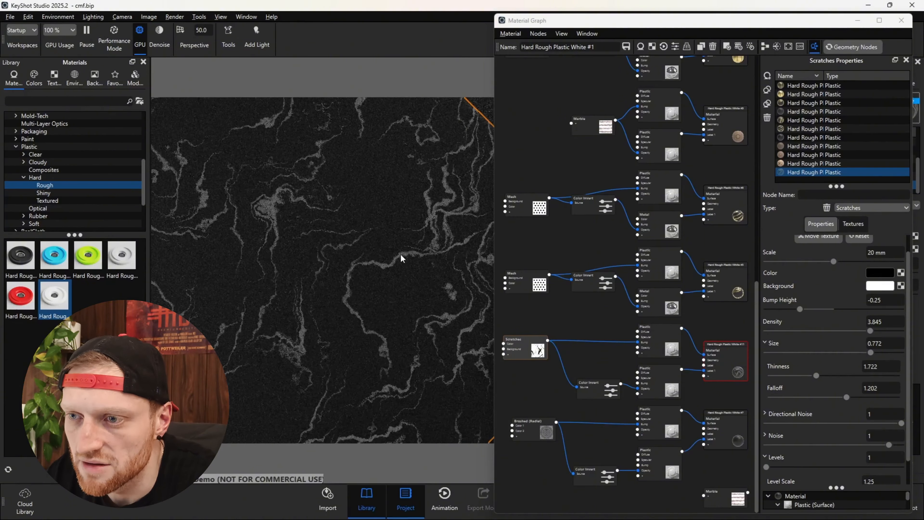
drag(401, 258, 382, 232)
scroll(844, 289, up, 1)
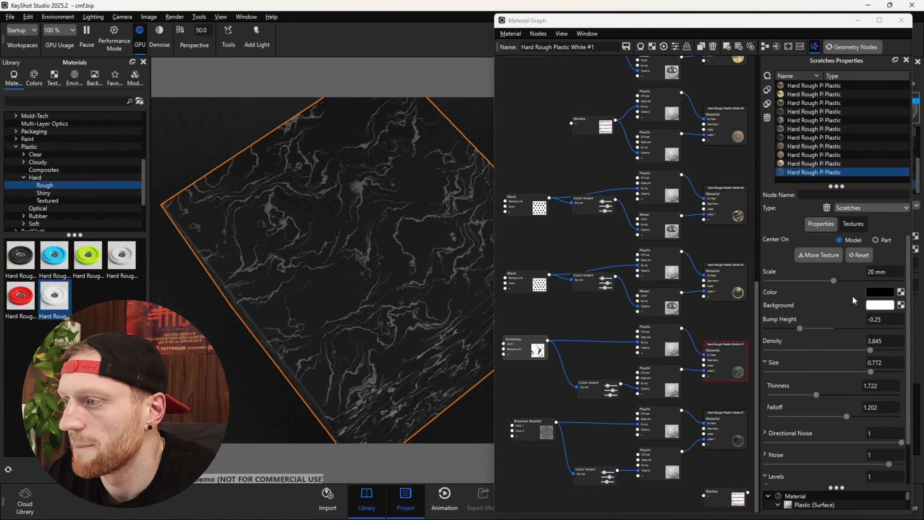
drag(834, 280, 910, 287)
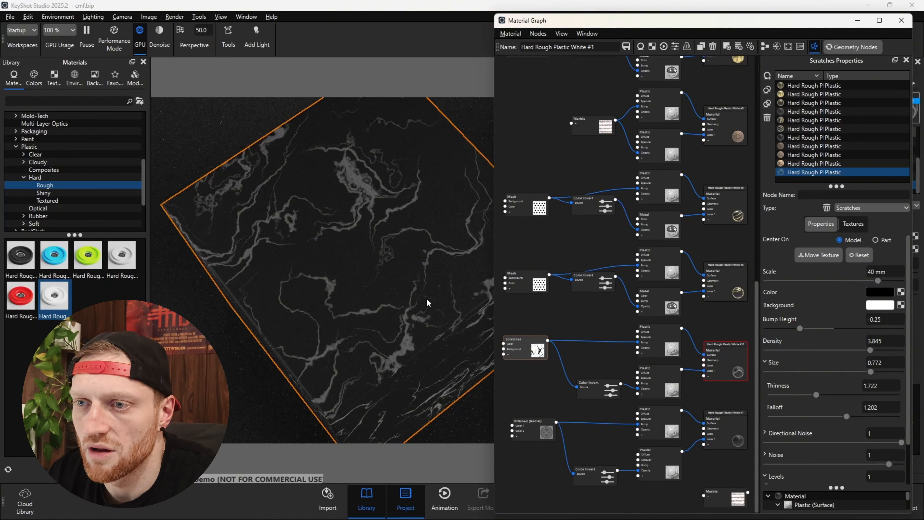
scroll(426, 297, down, 5)
drag(426, 296, 301, 221)
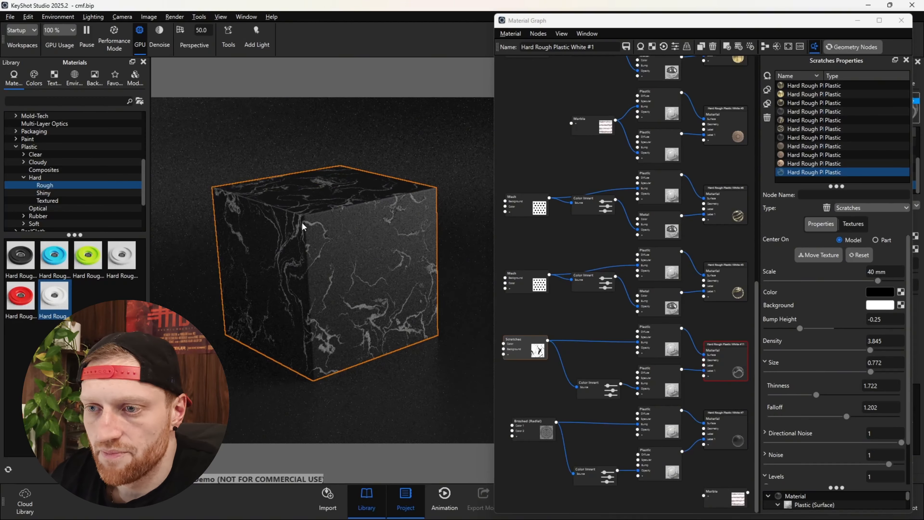
middle_drag(301, 222, 301, 220)
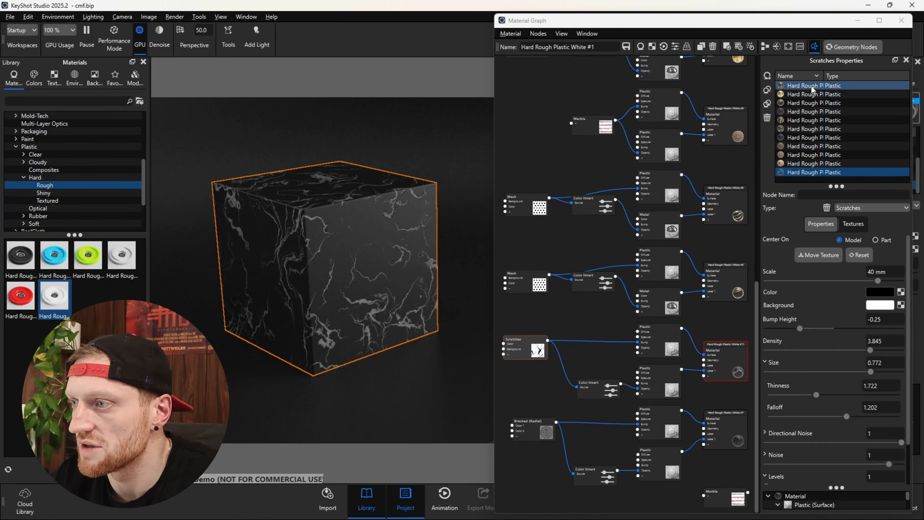
Step: Examine the Hard Rough Plastic White variations #10, #9 and #8 on the cube, close up and from different angles
click(807, 164)
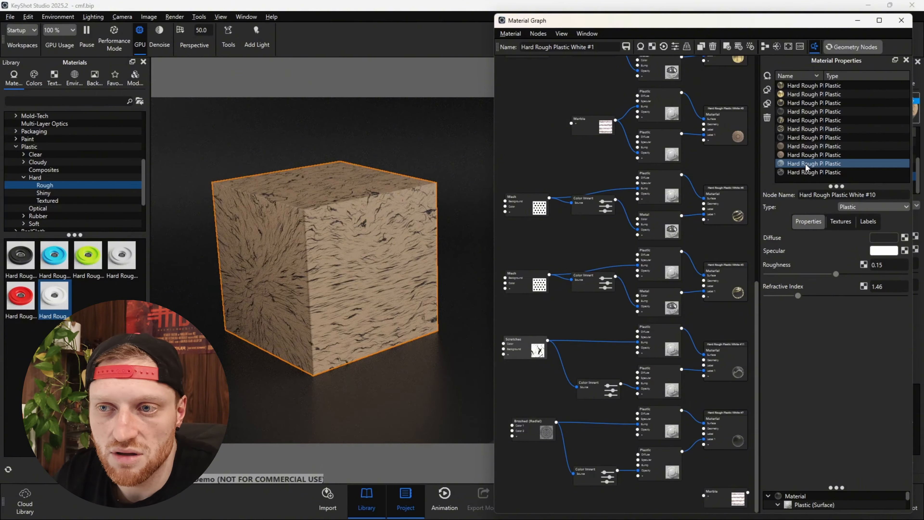
scroll(314, 204, up, 5)
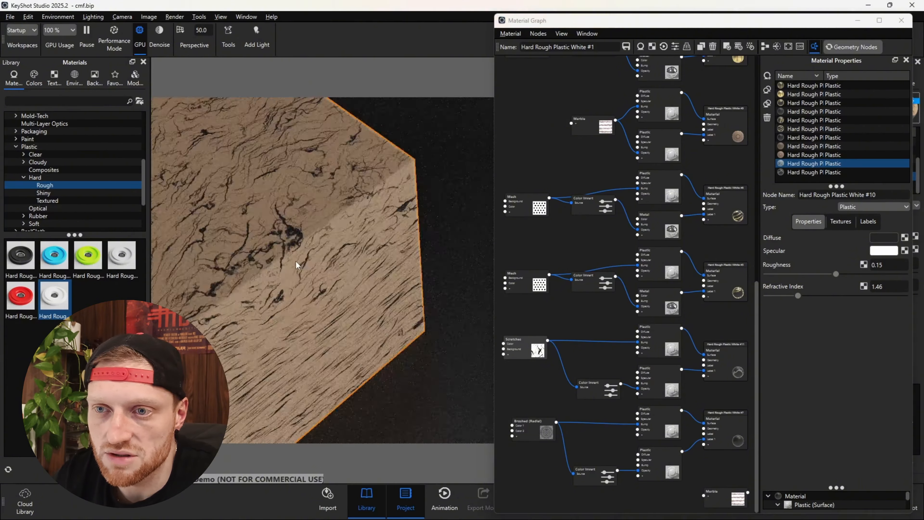
scroll(407, 260, down, 5)
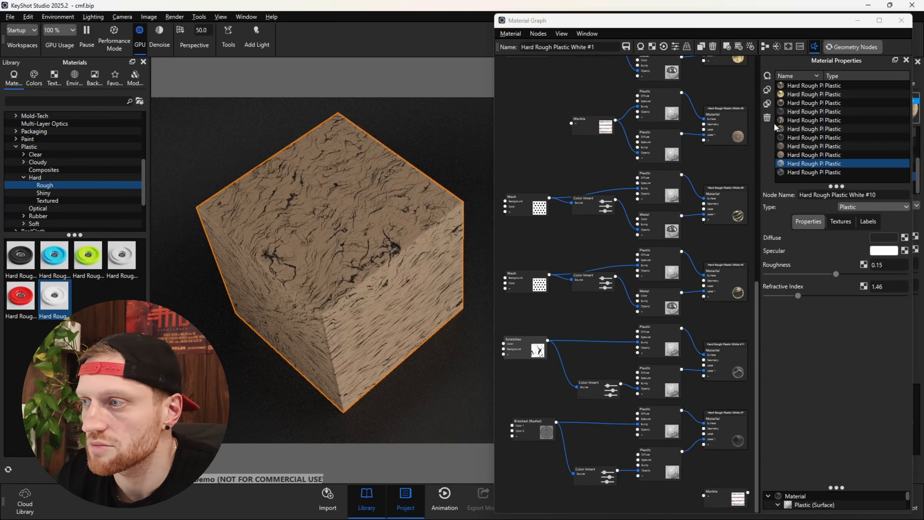
click(808, 155)
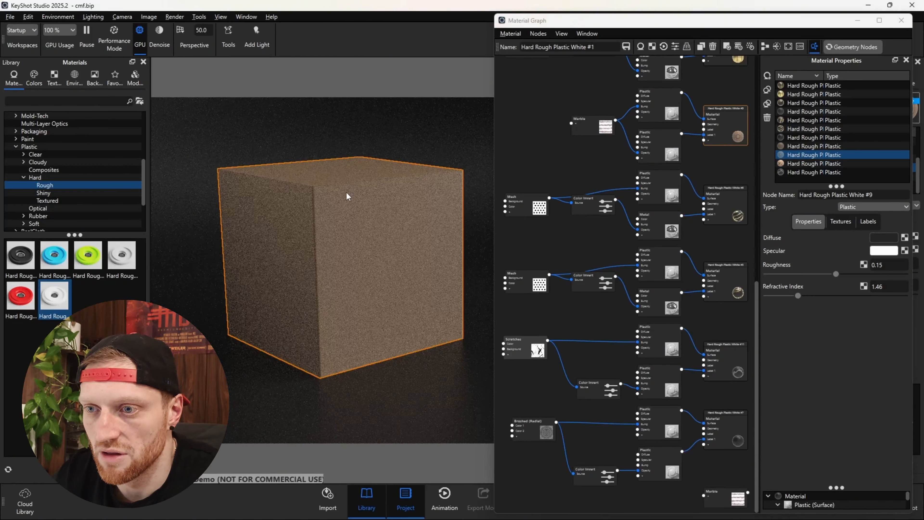
scroll(346, 192, up, 5)
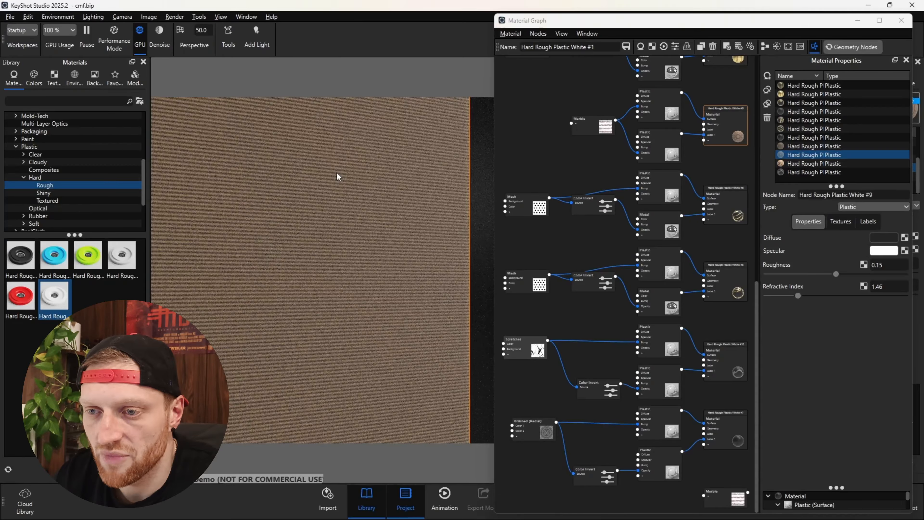
scroll(413, 221, down, 5)
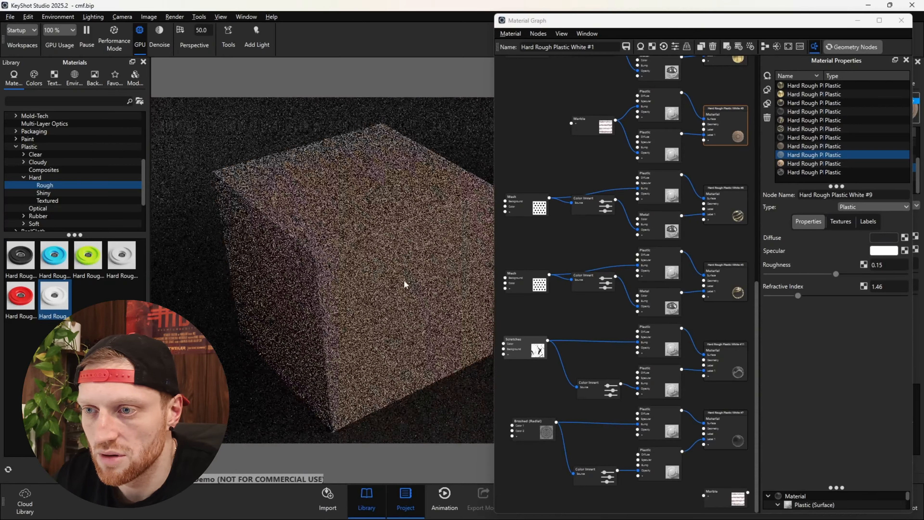
drag(404, 280, 381, 271)
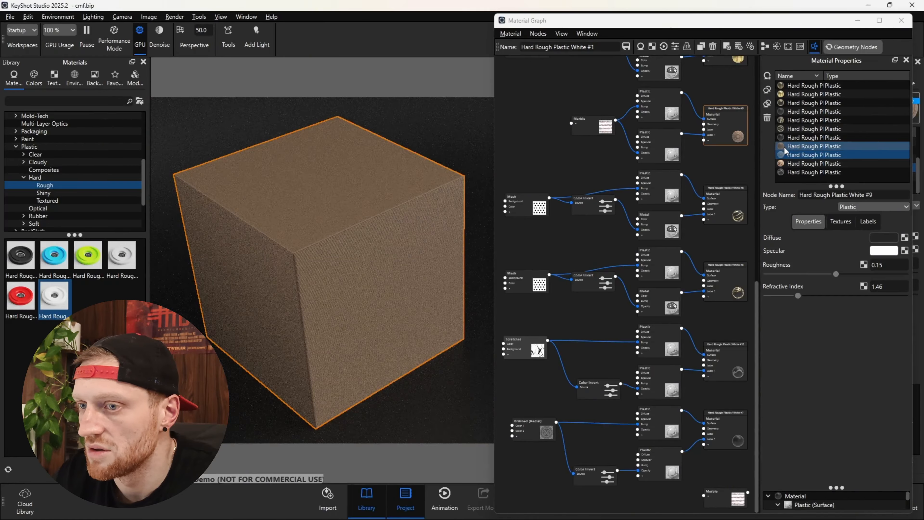
click(784, 147)
scroll(315, 261, up, 5)
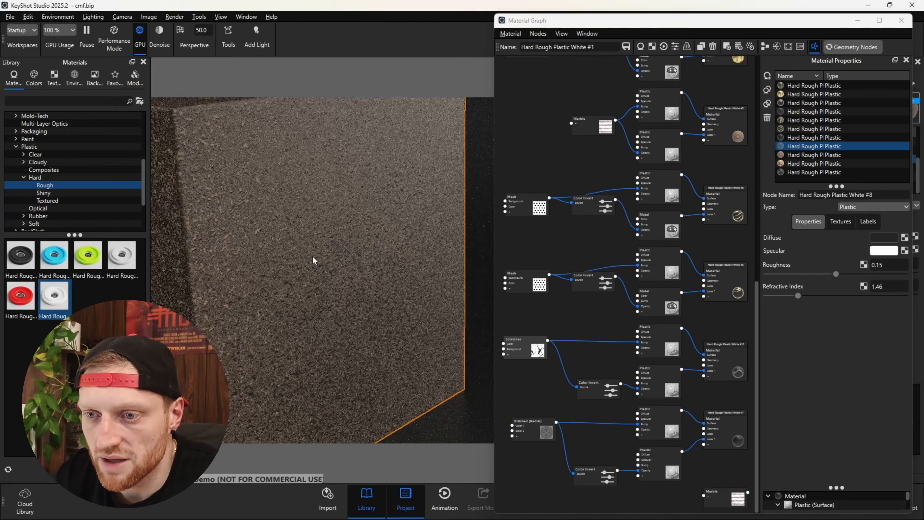
drag(335, 309, 310, 273)
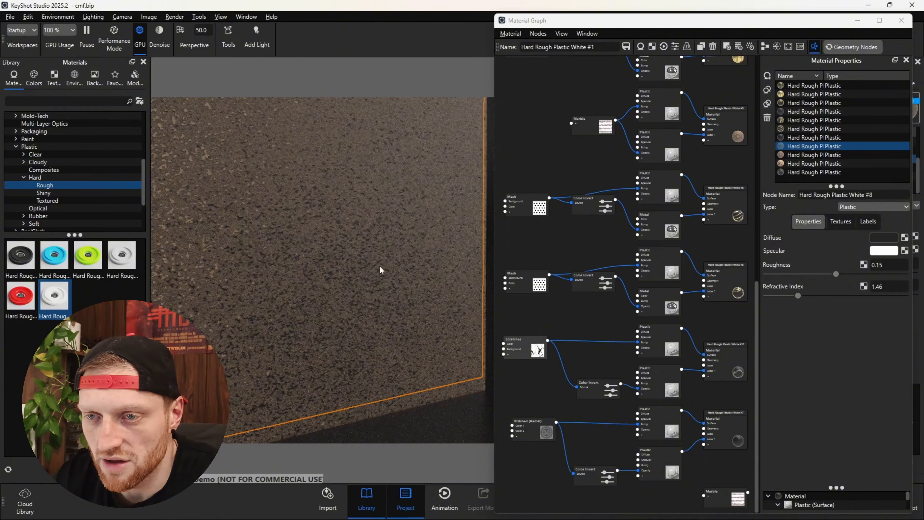
scroll(380, 269, down, 5)
drag(379, 268, 385, 278)
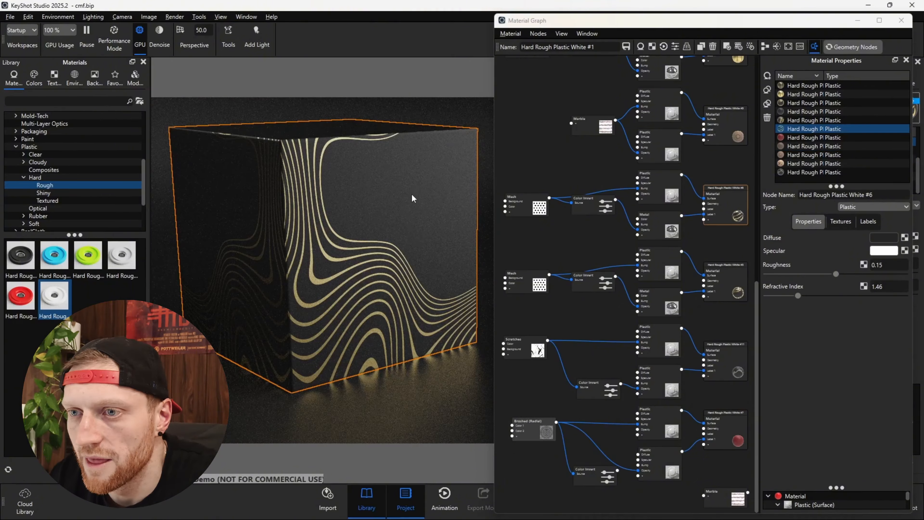
Step: Review the remaining Hard Rough Plastic White variations on the cube in turn, from #6 down to #1, turning the cube to inspect their patterns
drag(412, 194, 450, 198)
click(817, 122)
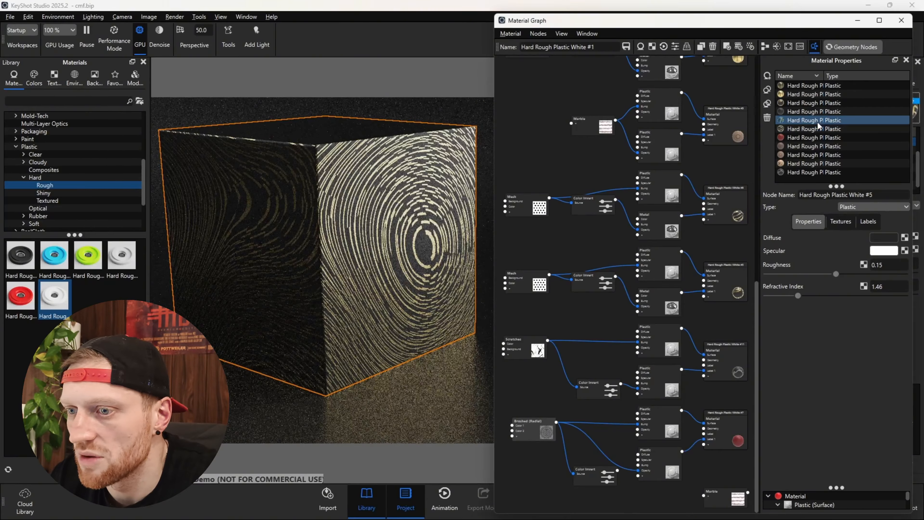
drag(366, 211, 348, 227)
click(823, 112)
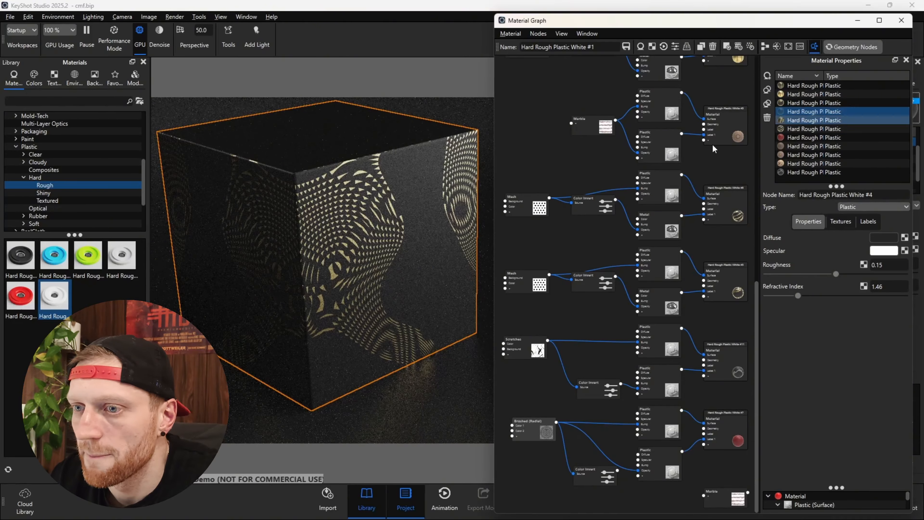
drag(359, 280, 338, 241)
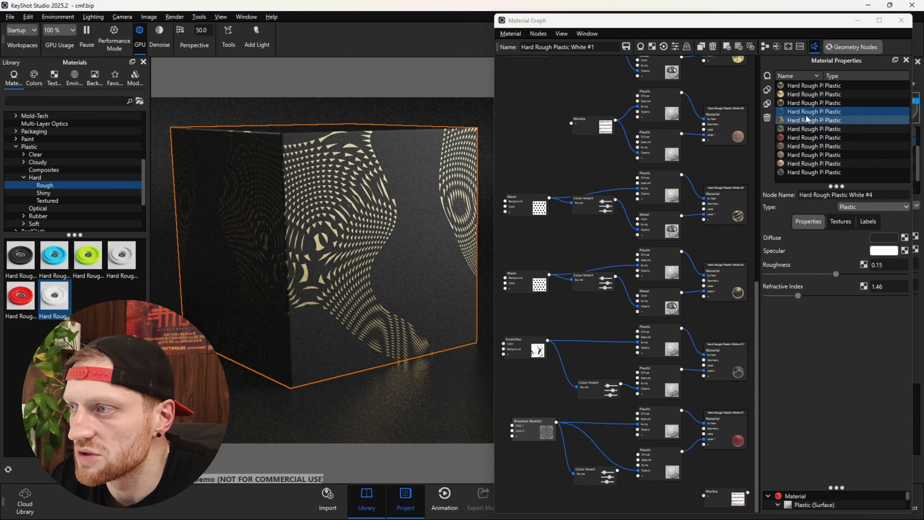
click(807, 103)
drag(389, 180, 346, 189)
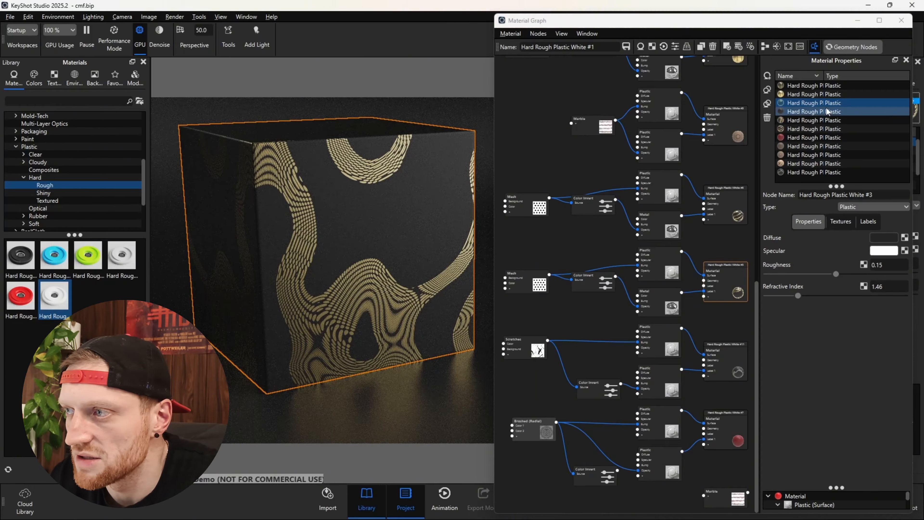
click(811, 94)
mouse_move(358, 186)
mouse_down()
mouse_move(357, 306)
mouse_move(364, 204)
mouse_up()
drag(451, 156, 350, 189)
click(802, 85)
scroll(351, 165, up, 3)
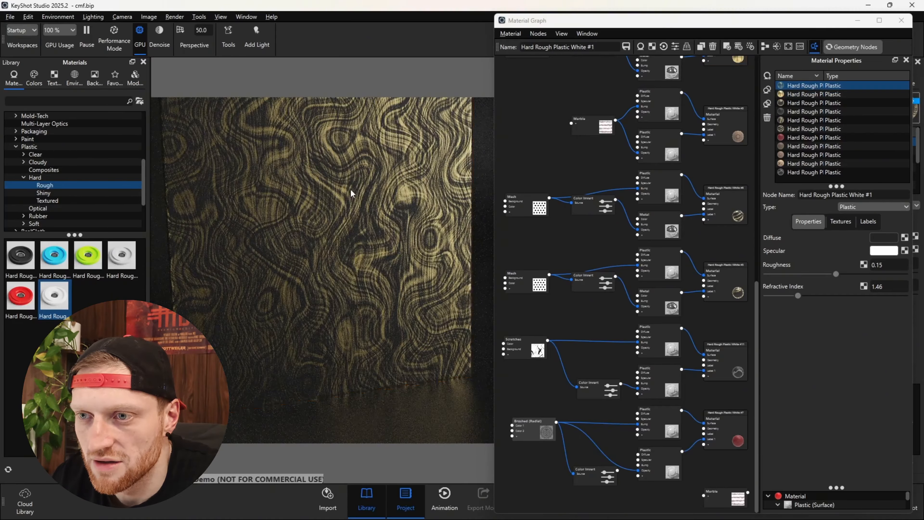